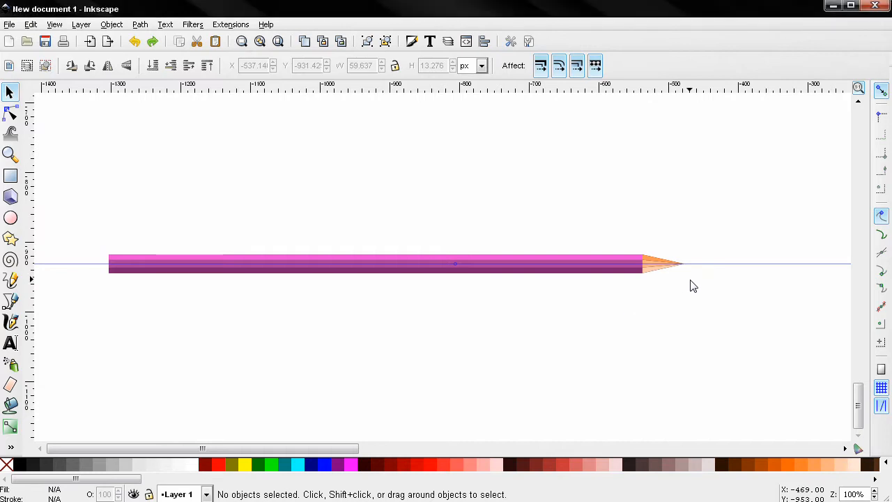
Recolour the pencil tip facets, filling the lower one with darker orange and the upper one with light peach
{"action": "scroll", "coordinate": [686, 284], "scroll_direction": "up", "scroll_amount": 5, "text": "ctrl"}
{"action": "scroll", "coordinate": [537, 264], "scroll_direction": "up", "scroll_amount": 1, "text": "ctrl"}
{"action": "left_click_drag", "start_coordinate": [510, 261], "coordinate": [505, 338]}
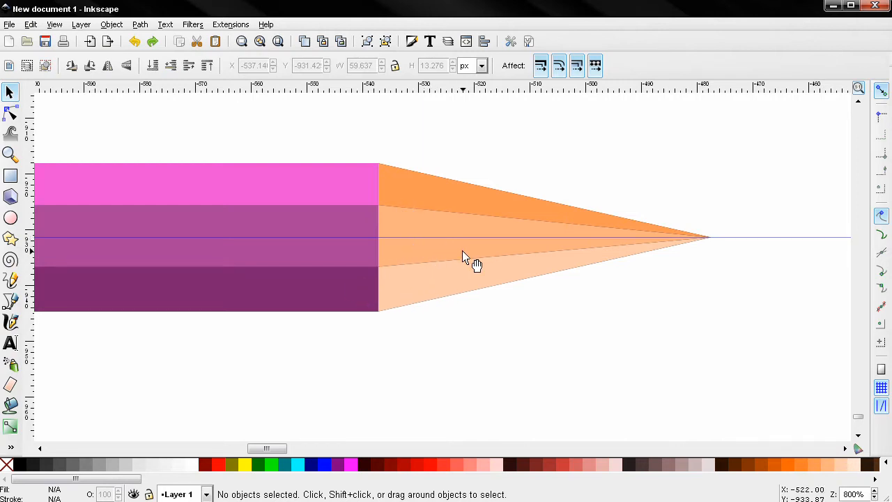
{"action": "left_click", "coordinate": [435, 293]}
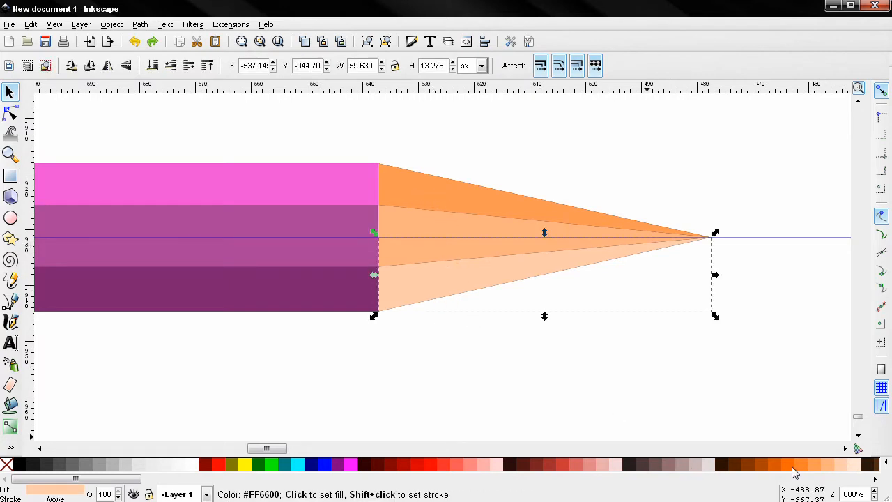
{"action": "left_click", "coordinate": [815, 467]}
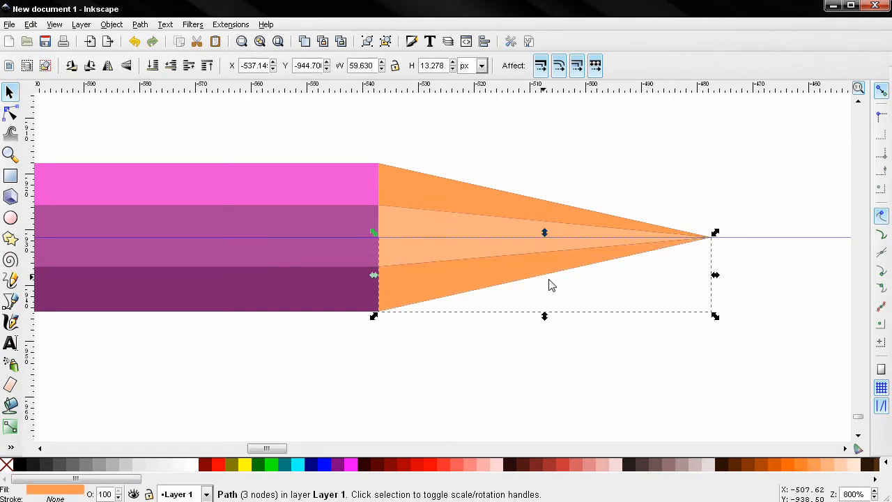
{"action": "left_click", "coordinate": [451, 196]}
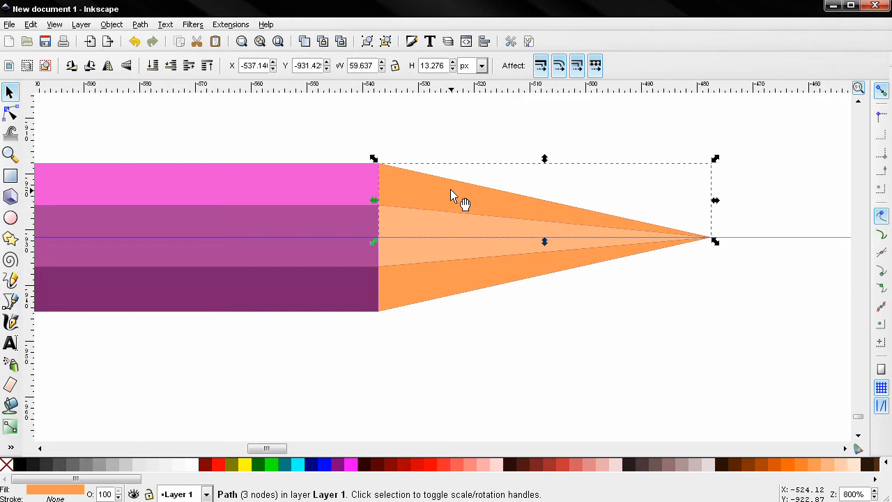
{"action": "left_click", "coordinate": [854, 465]}
Remove the horizontal guideline running through the pencil's centre
{"action": "scroll", "coordinate": [502, 311], "scroll_direction": "down", "scroll_amount": 4, "text": "ctrl"}
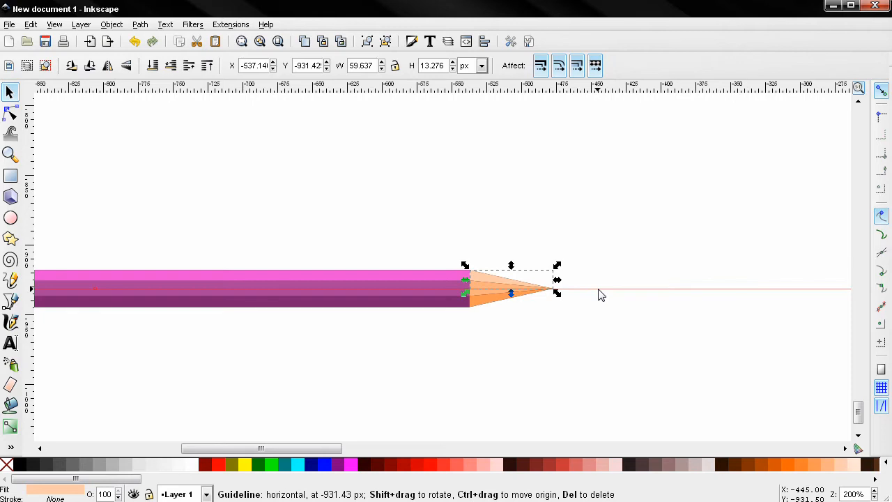
{"action": "left_click_drag", "start_coordinate": [601, 295], "coordinate": [598, 98]}
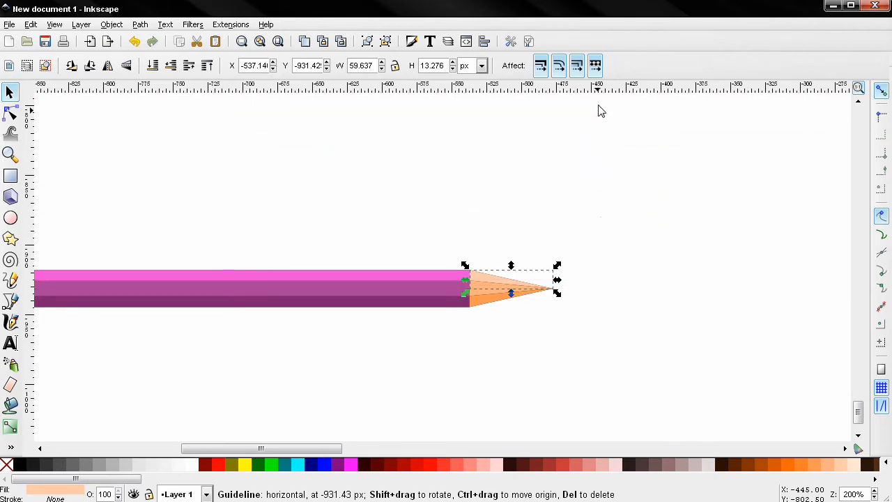
{"action": "left_click", "coordinate": [622, 276]}
Raise the upper, middle and lower wood facets of the tip to the top of the stacking order
{"action": "scroll", "coordinate": [520, 319], "scroll_direction": "up", "scroll_amount": 4, "text": "ctrl"}
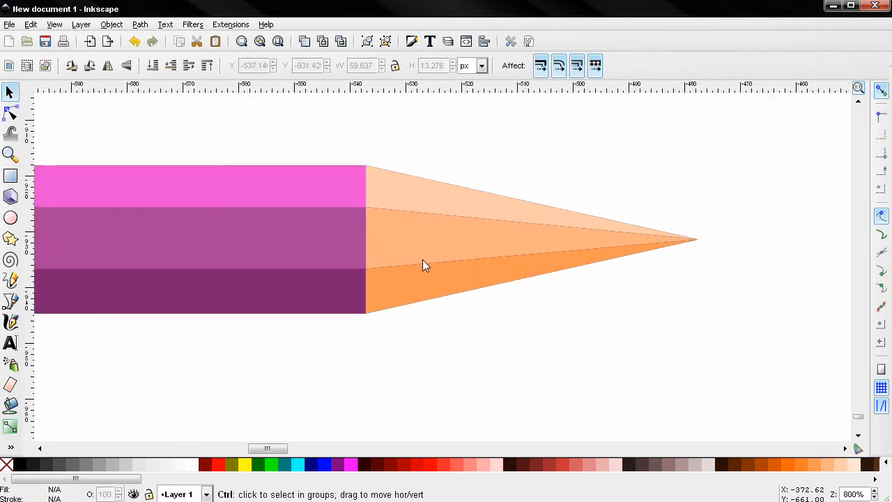
{"action": "left_click", "coordinate": [388, 204]}
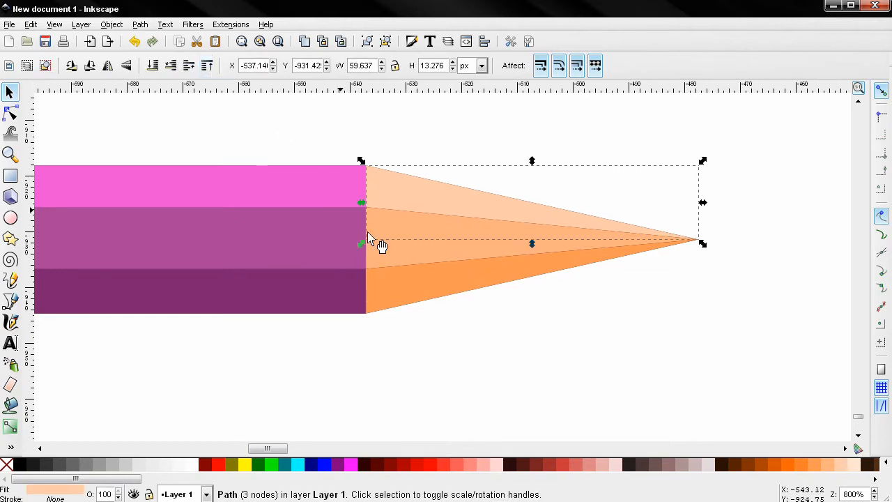
{"action": "left_click", "coordinate": [382, 257]}
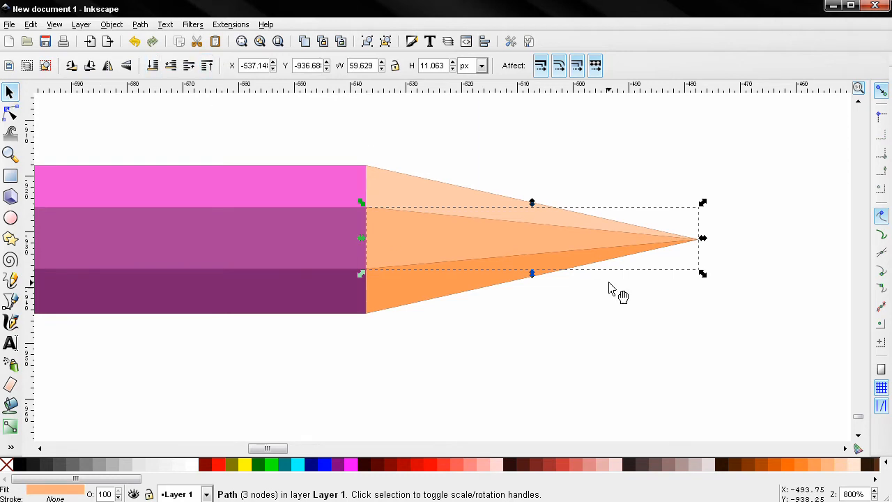
{"action": "left_click", "coordinate": [398, 297]}
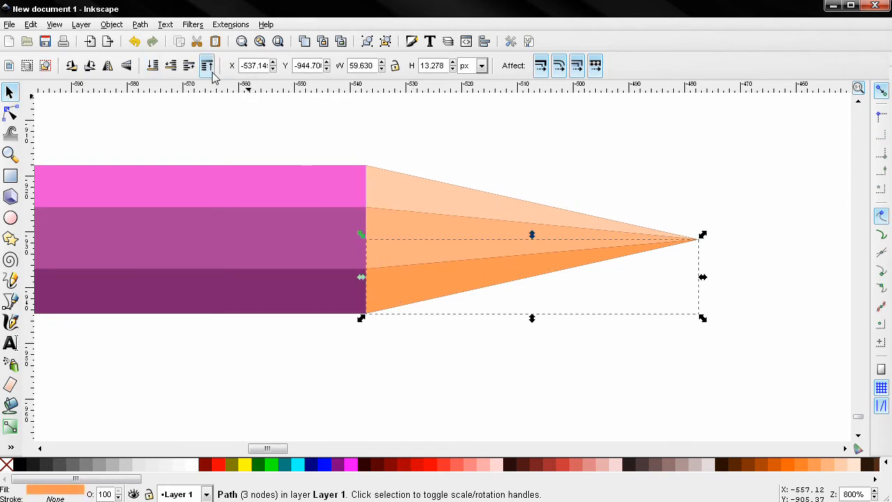
Insert a midpoint node on the upper facet's left edge, make it symmetric and pull it about 4 px into the pink body to round the end
{"action": "left_click", "coordinate": [387, 196]}
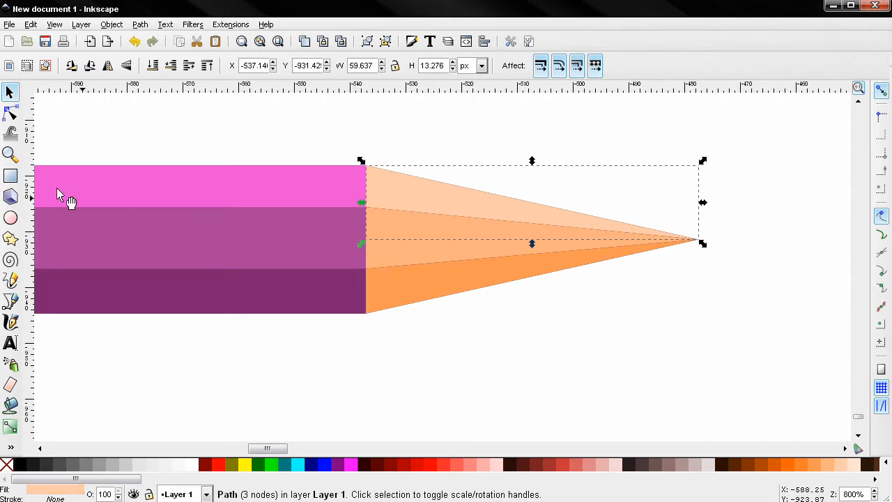
{"action": "left_click", "coordinate": [10, 114]}
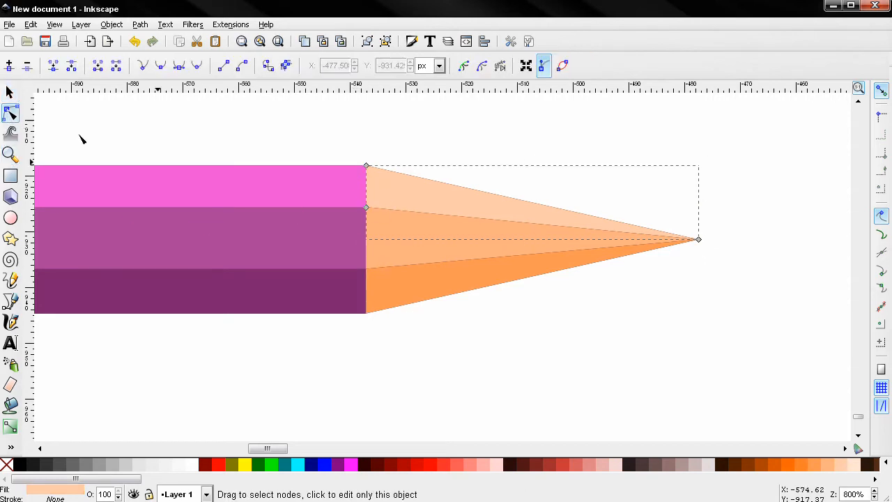
{"action": "scroll", "coordinate": [340, 190], "scroll_direction": "up", "scroll_amount": 2, "text": "ctrl"}
{"action": "left_click_drag", "start_coordinate": [343, 122], "coordinate": [441, 264]}
{"action": "left_click", "coordinate": [9, 65]}
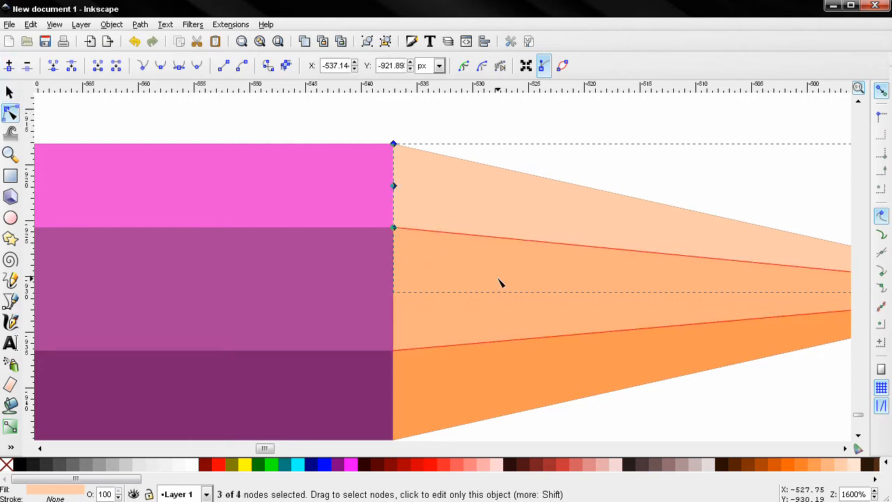
{"action": "left_click", "coordinate": [394, 186]}
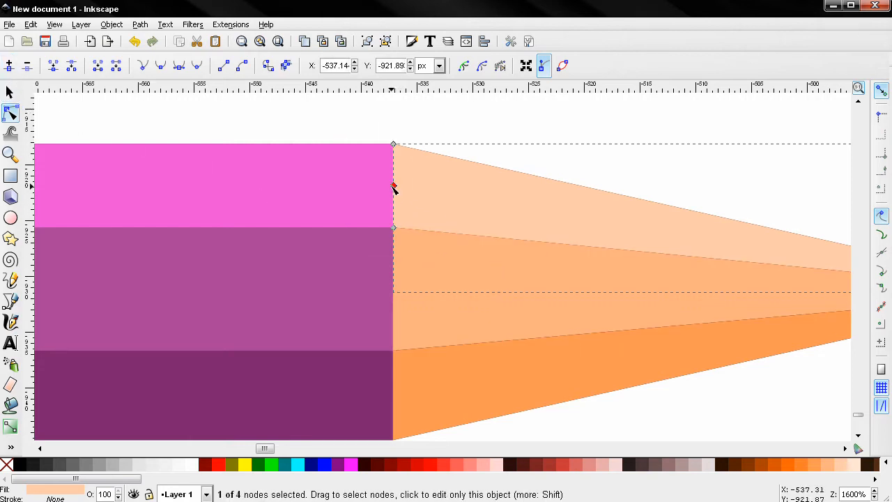
{"action": "left_click", "coordinate": [179, 69]}
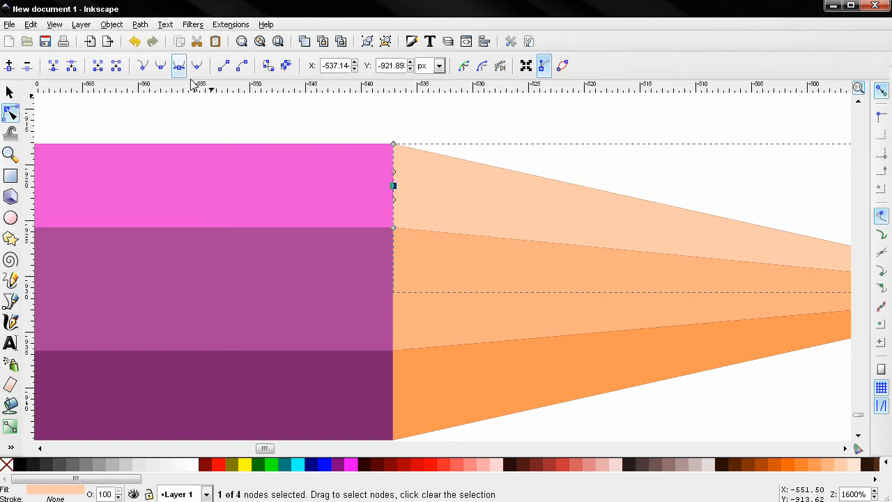
{"action": "left_click_drag", "start_coordinate": [394, 186], "coordinate": [355, 217]}
{"action": "left_click_drag", "start_coordinate": [355, 175], "coordinate": [346, 175]}
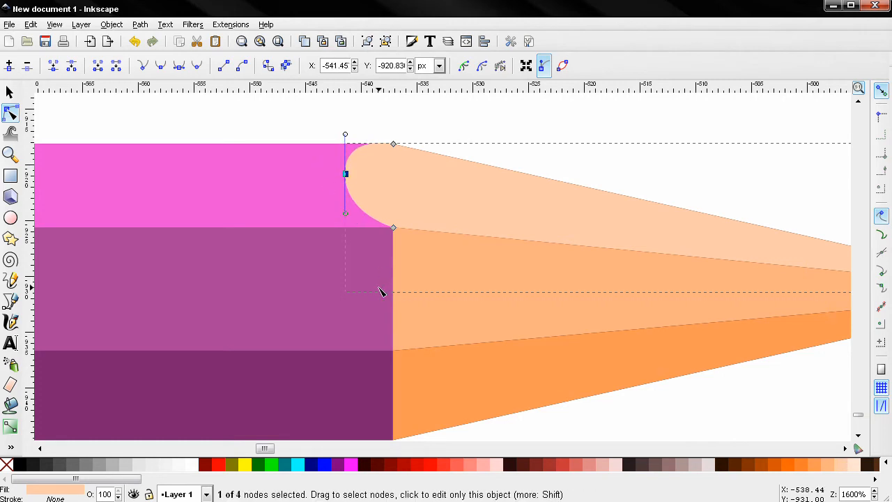
Round the middle facet's left edge with a symmetric midpoint node pulled about 5 px into the pencil body
{"action": "scroll", "coordinate": [381, 292], "scroll_direction": "down", "scroll_amount": 2}
{"action": "left_click", "coordinate": [424, 270]}
{"action": "left_click_drag", "start_coordinate": [357, 153], "coordinate": [425, 302]}
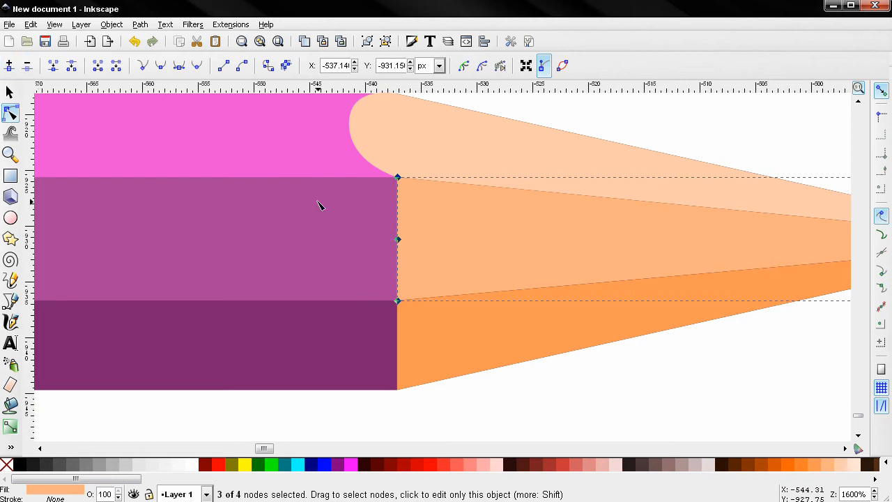
{"action": "left_click", "coordinate": [398, 239]}
{"action": "left_click_drag", "start_coordinate": [398, 240], "coordinate": [396, 274]}
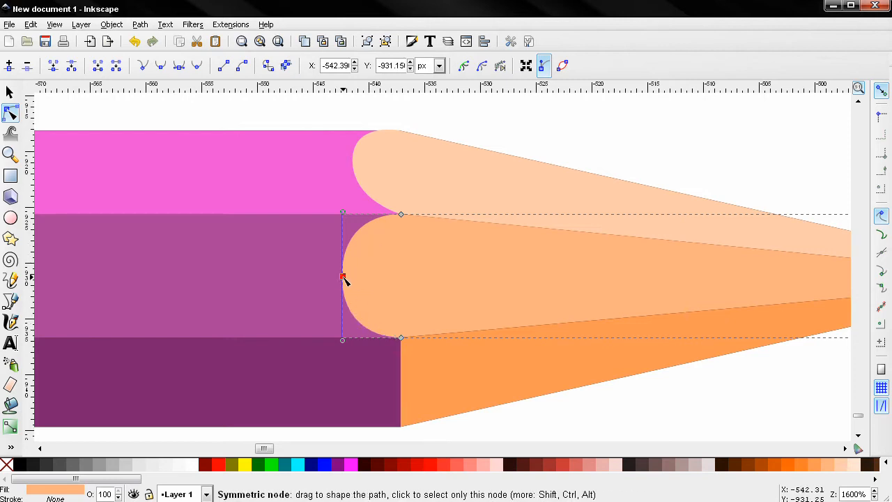
{"action": "left_click", "coordinate": [358, 171]}
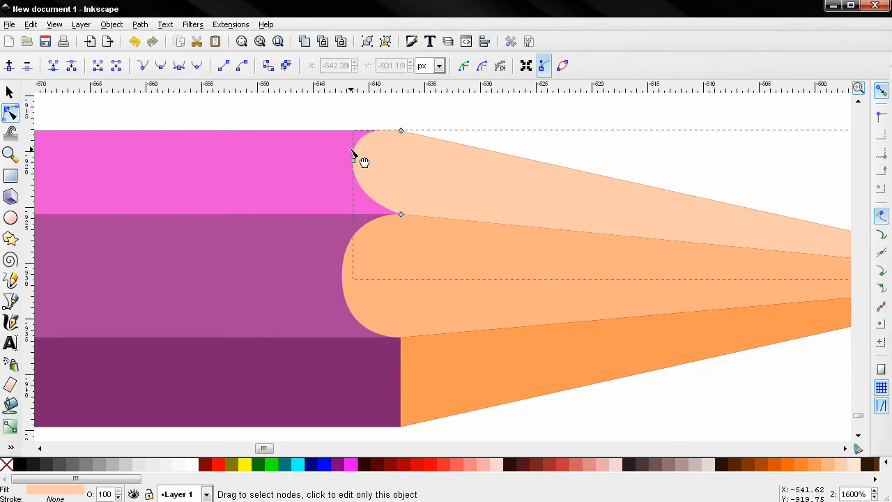
{"action": "scroll", "coordinate": [343, 164], "scroll_direction": "down", "scroll_amount": 3}
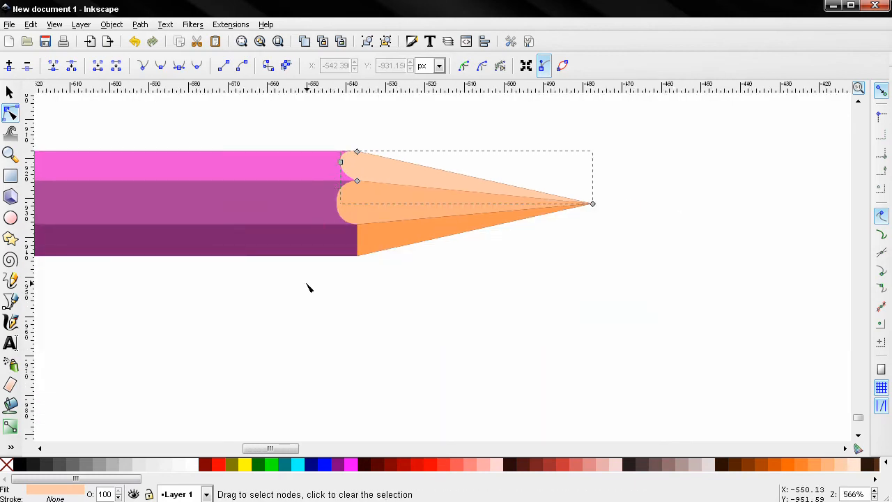
{"action": "left_click", "coordinate": [308, 288]}
Round the lower facet's left edge with an inserted auto-smooth midpoint node pulled about 4 px into the dark purple stripe
{"action": "scroll", "coordinate": [357, 255], "scroll_direction": "up", "scroll_amount": 4}
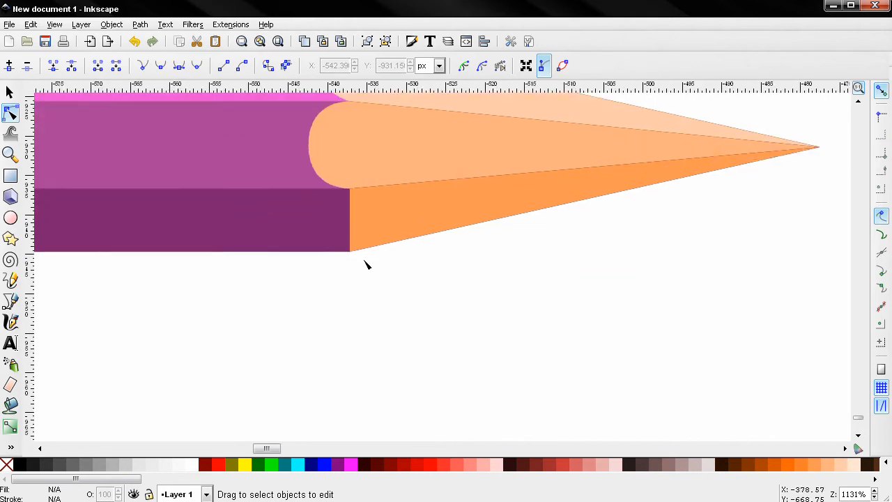
{"action": "left_click", "coordinate": [361, 174]}
{"action": "left_click_drag", "start_coordinate": [372, 310], "coordinate": [315, 120]}
{"action": "left_click", "coordinate": [9, 65]}
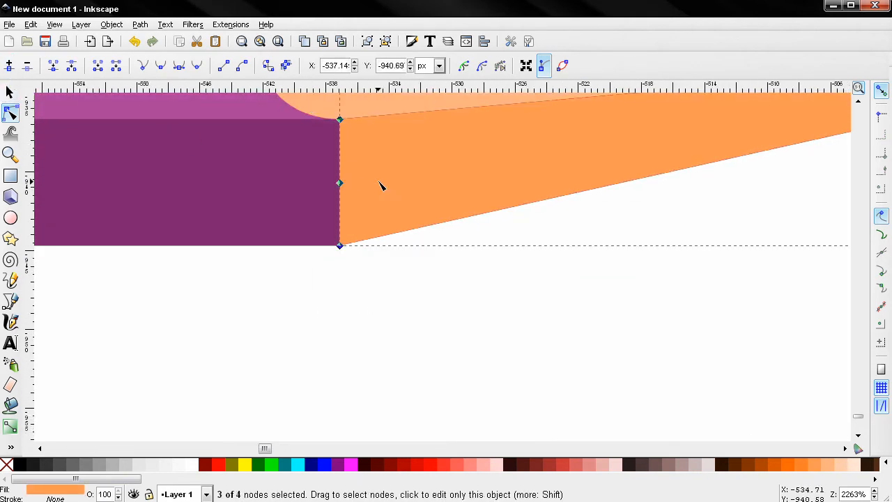
{"action": "left_click", "coordinate": [339, 184]}
{"action": "left_click", "coordinate": [196, 67]}
{"action": "left_click_drag", "start_coordinate": [340, 184], "coordinate": [284, 239]}
{"action": "left_click_drag", "start_coordinate": [281, 184], "coordinate": [284, 202]}
{"action": "left_click", "coordinate": [300, 304]}
{"action": "left_click", "coordinate": [301, 292]}
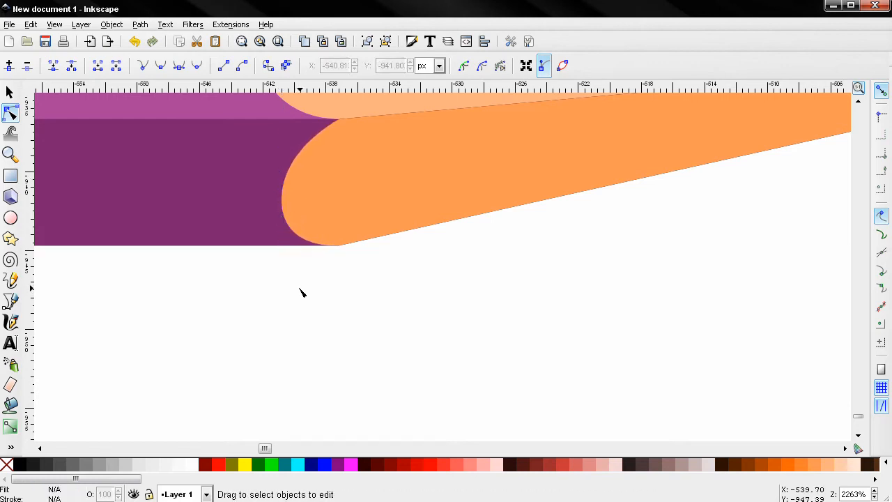
Fine-tune the lower facet's curve by nudging its leftmost node to about X -540.6, Y -942.1 px
{"action": "scroll", "coordinate": [300, 292], "scroll_direction": "down", "scroll_amount": 4}
{"action": "left_click_drag", "start_coordinate": [290, 287], "coordinate": [342, 297]}
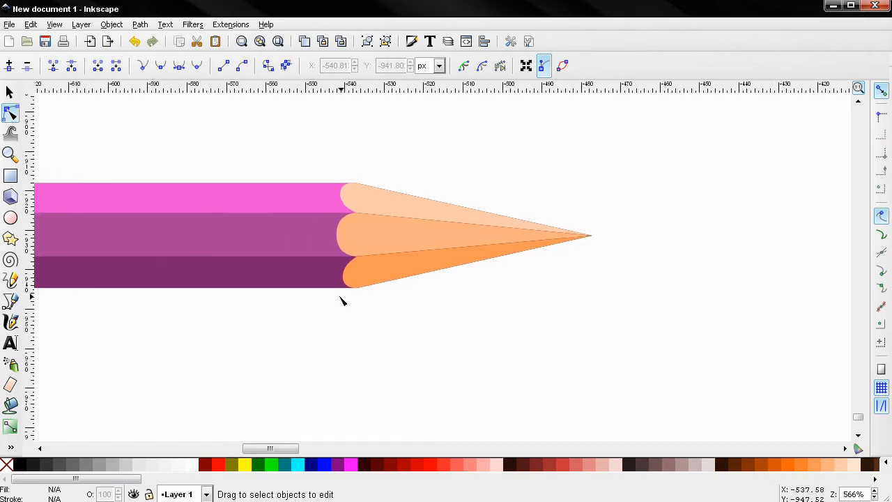
{"action": "scroll", "coordinate": [374, 296], "scroll_direction": "up", "scroll_amount": 3}
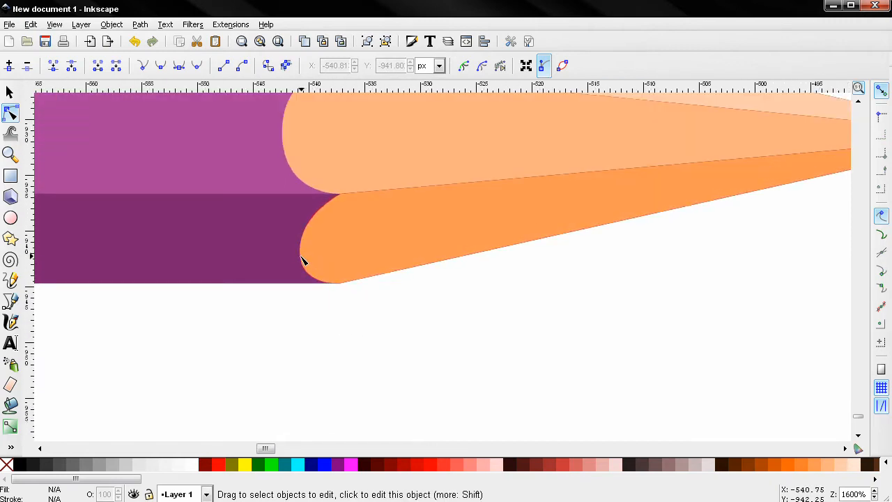
{"action": "left_click", "coordinate": [302, 254]}
{"action": "left_click_drag", "start_coordinate": [304, 252], "coordinate": [304, 254]}
{"action": "left_click", "coordinate": [342, 310]}
{"action": "scroll", "coordinate": [356, 326], "scroll_direction": "down", "scroll_amount": 4}
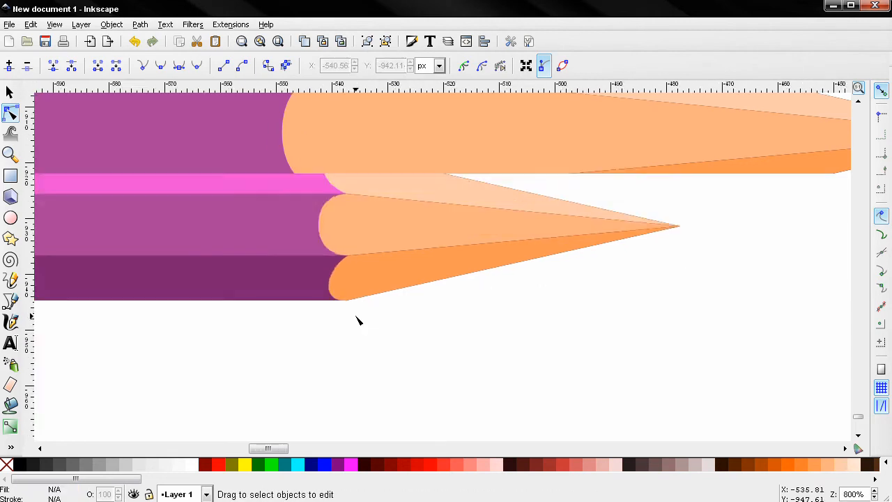
{"action": "scroll", "coordinate": [358, 321], "scroll_direction": "up", "scroll_amount": 3}
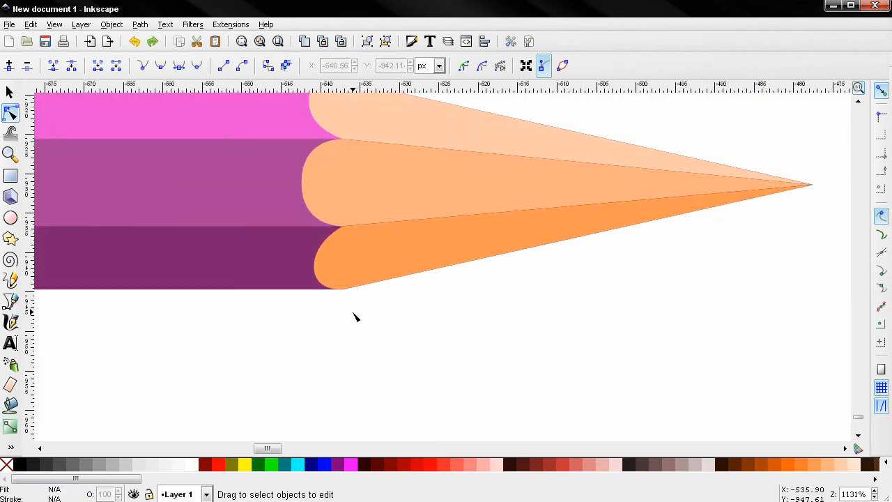
{"action": "scroll", "coordinate": [355, 315], "scroll_direction": "down", "scroll_amount": 2}
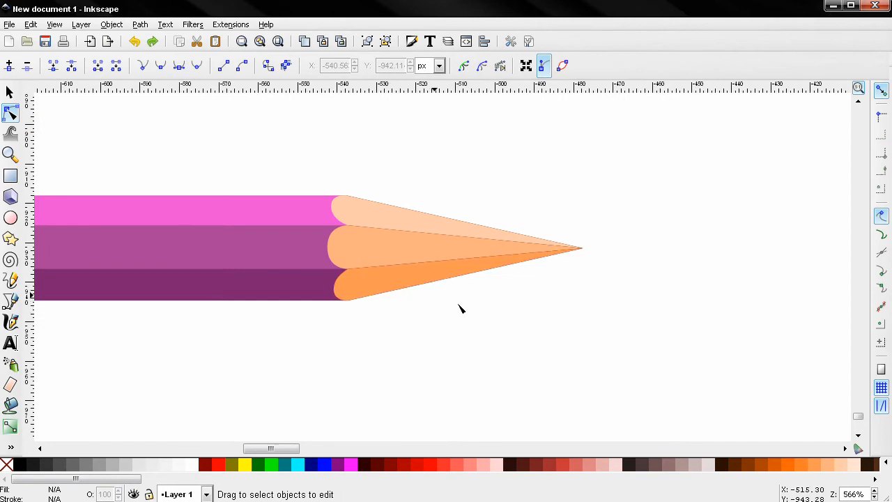
Duplicate the upper wood facet and move the copy's three left nodes about 31 px toward the tip to start the lead
{"action": "left_click_drag", "start_coordinate": [463, 306], "coordinate": [456, 323]}
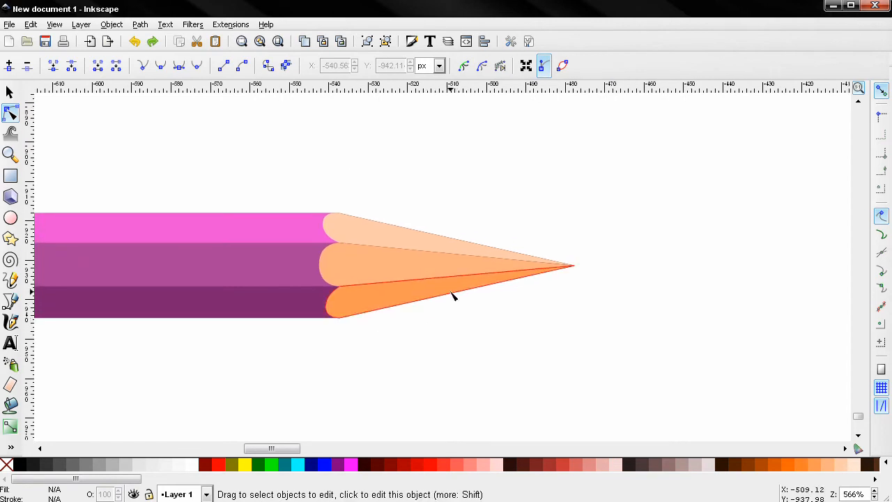
{"action": "left_click", "coordinate": [9, 92]}
{"action": "left_click", "coordinate": [369, 249]}
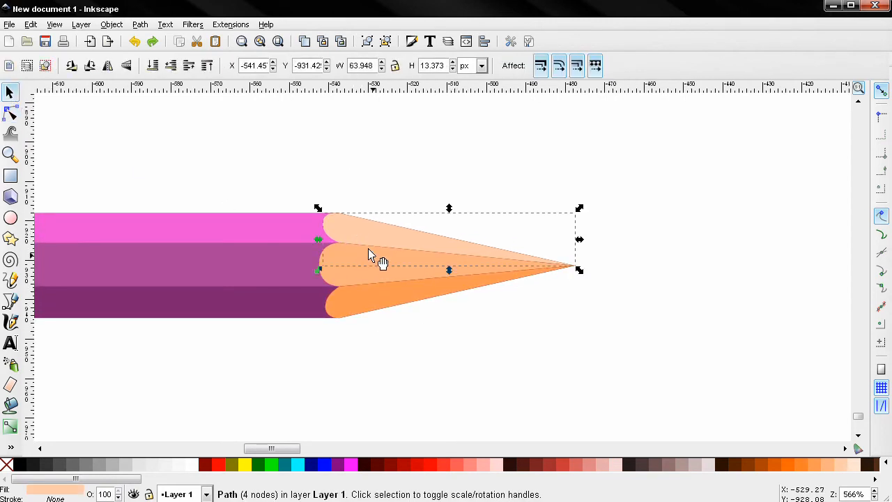
{"action": "key", "text": "ctrl"}
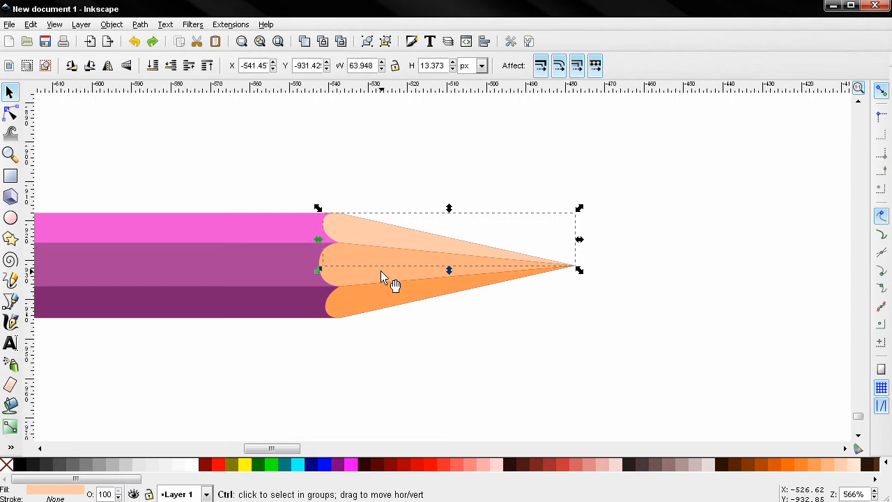
{"action": "left_click", "coordinate": [10, 111]}
{"action": "left_click_drag", "start_coordinate": [267, 183], "coordinate": [400, 293]}
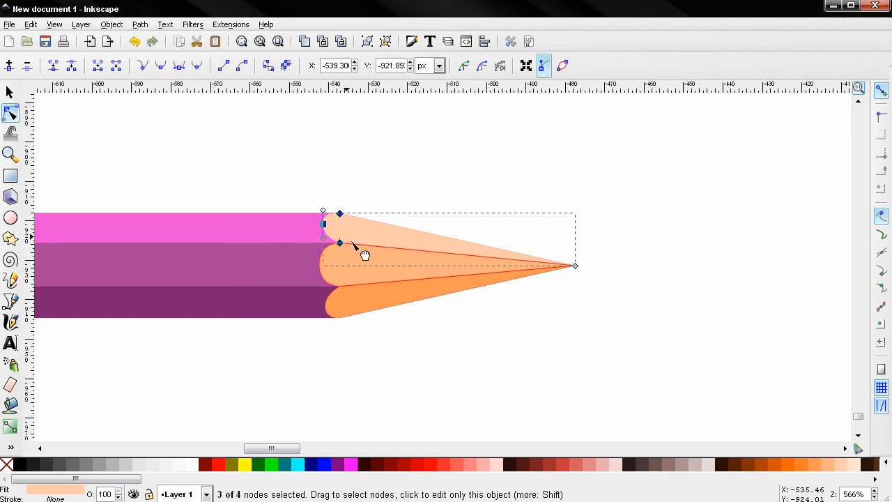
{"action": "left_click_drag", "start_coordinate": [324, 228], "coordinate": [451, 248]}
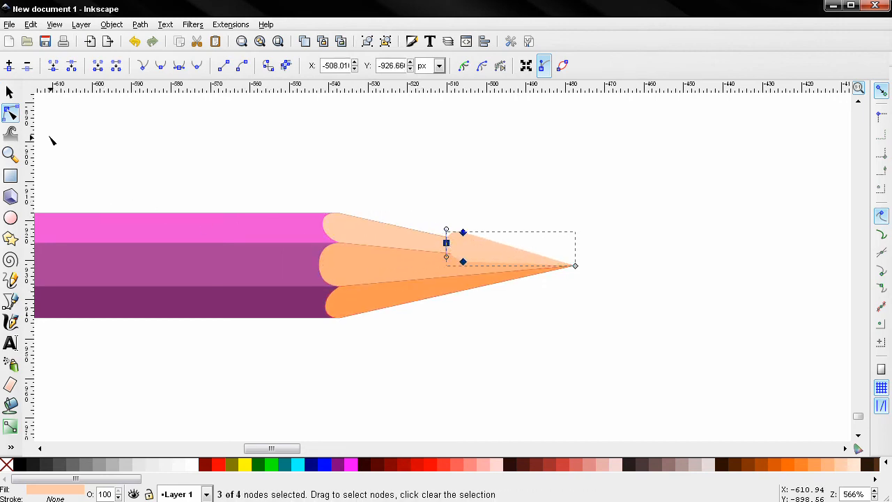
Fill the lead copy of the upper facet with the upper stripe's pink, ed4dd5ff
{"action": "left_click", "coordinate": [148, 235]}
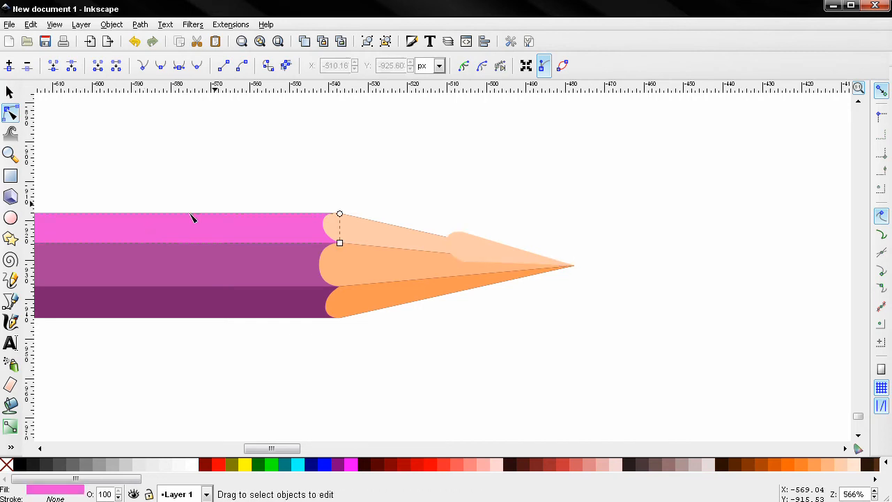
{"action": "left_click", "coordinate": [411, 41]}
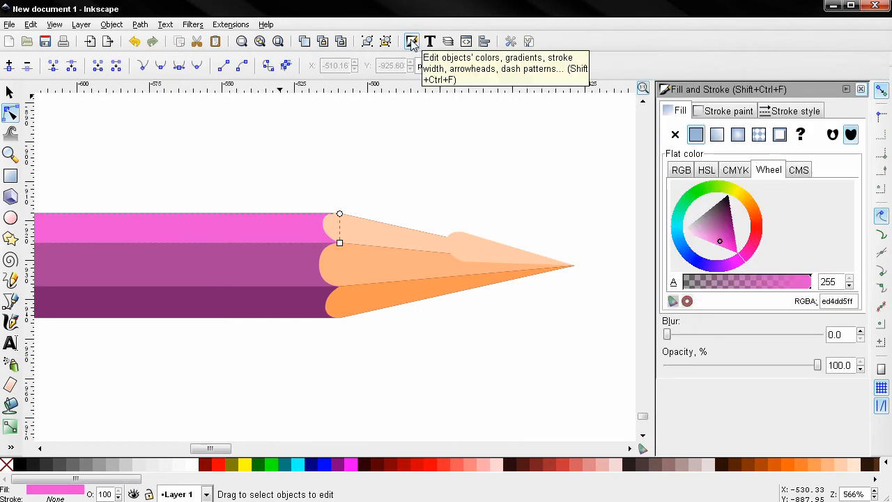
{"action": "double_click", "coordinate": [840, 301]}
{"action": "key", "text": "ctrl+c"}
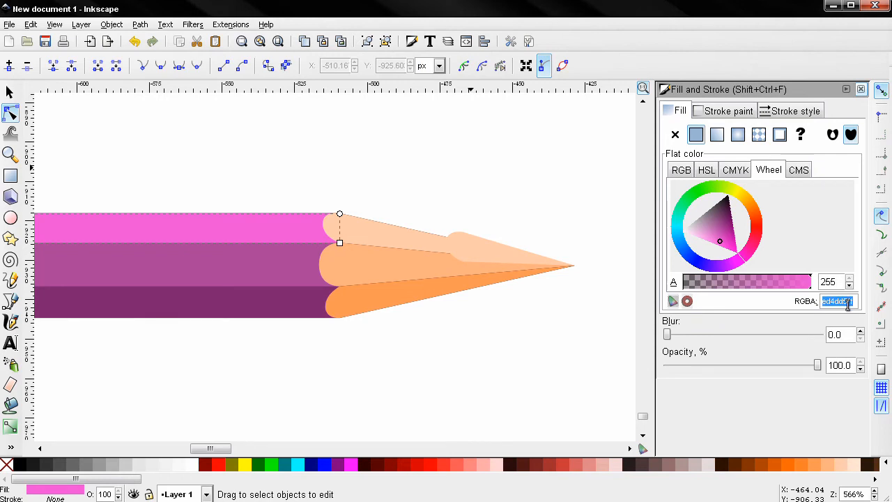
{"action": "left_click", "coordinate": [488, 259]}
{"action": "double_click", "coordinate": [833, 301]}
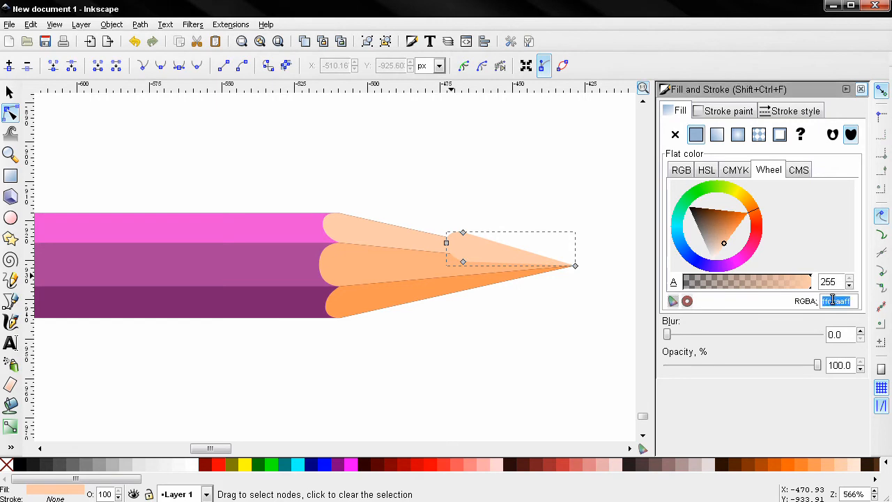
{"action": "key", "text": "ctrl+v"}
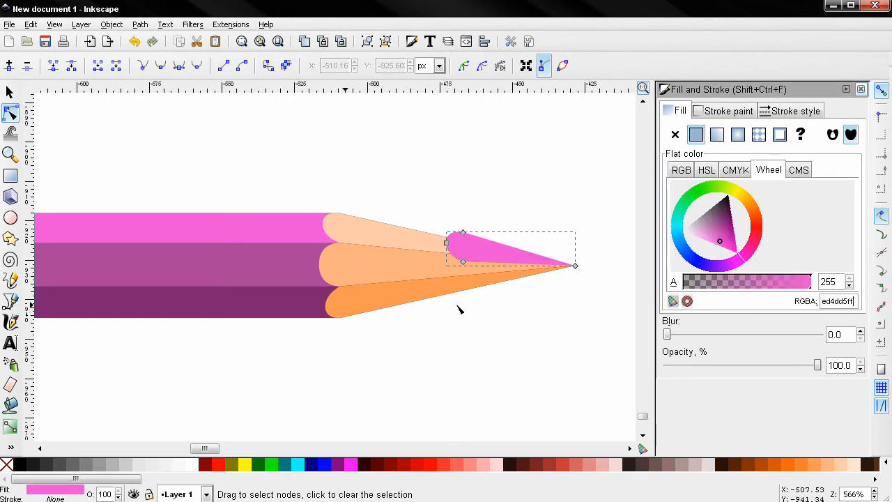
Move the pink lead's upper and lower corner nodes inward onto the upper wood facet's edges
{"action": "scroll", "coordinate": [453, 283], "scroll_direction": "up", "scroll_amount": 3, "text": "ctrl"}
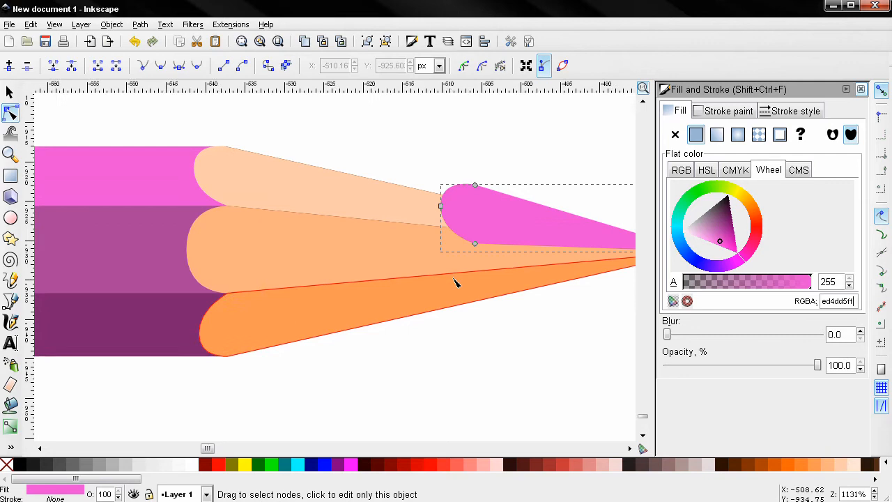
{"action": "left_click_drag", "start_coordinate": [551, 319], "coordinate": [329, 358]}
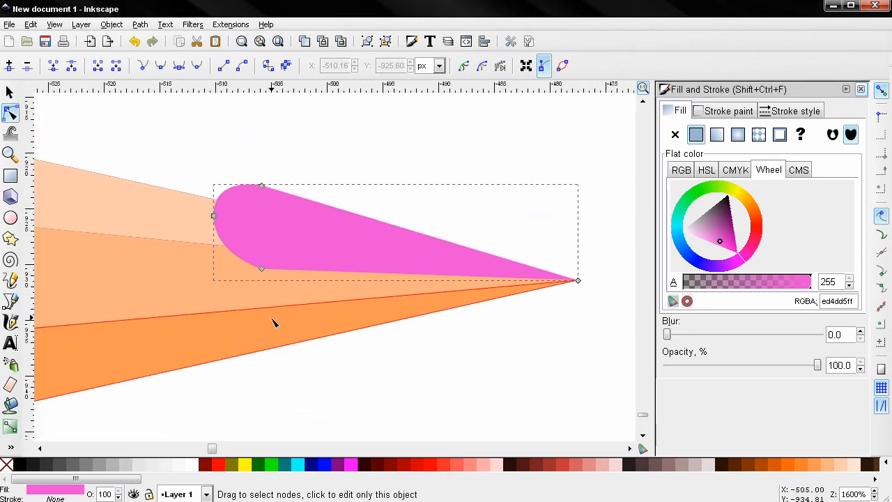
{"action": "left_click", "coordinate": [262, 187]}
{"action": "left_click_drag", "start_coordinate": [261, 189], "coordinate": [245, 205]}
{"action": "left_click_drag", "start_coordinate": [262, 269], "coordinate": [256, 249]}
Flatten the pink lead's rounded end by shortening its midpoint handles and shifting that node to about X -506.9, Y -926.4 px
{"action": "left_click_drag", "start_coordinate": [213, 217], "coordinate": [221, 224]}
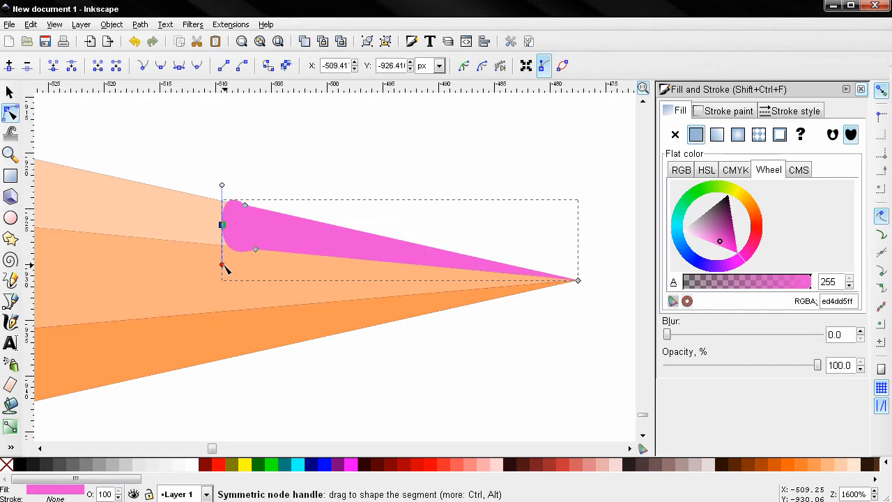
{"action": "mouse_move", "coordinate": [226, 269]}
{"action": "left_mouse_down"}
{"action": "mouse_move", "coordinate": [230, 226]}
{"action": "mouse_move", "coordinate": [253, 207]}
{"action": "mouse_move", "coordinate": [259, 214]}
{"action": "mouse_move", "coordinate": [248, 223]}
{"action": "mouse_move", "coordinate": [245, 249]}
{"action": "mouse_move", "coordinate": [251, 225]}
{"action": "left_mouse_up"}
{"action": "left_click", "coordinate": [293, 191]}
Shift the pink lead's three left nodes together about 2 px toward the pencil tip
{"action": "scroll", "coordinate": [281, 252], "scroll_direction": "down", "scroll_amount": 3}
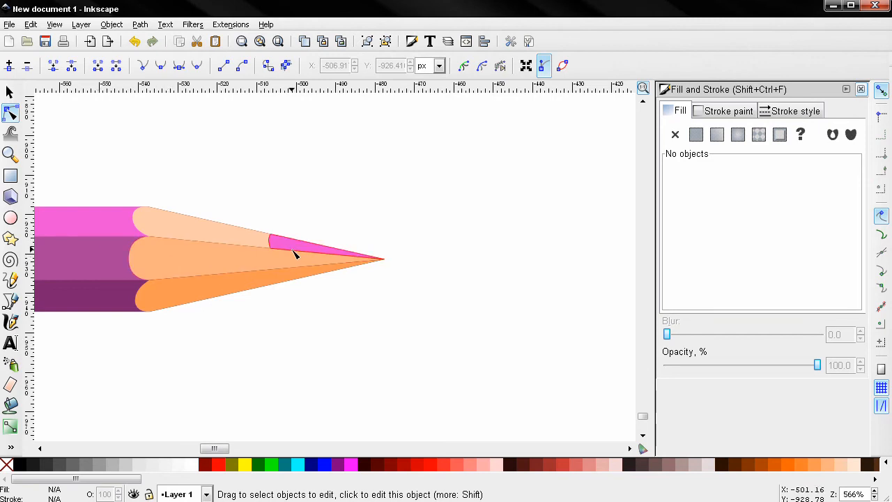
{"action": "scroll", "coordinate": [285, 251], "scroll_direction": "up", "scroll_amount": 4}
{"action": "scroll", "coordinate": [210, 210], "scroll_direction": "down", "scroll_amount": 4}
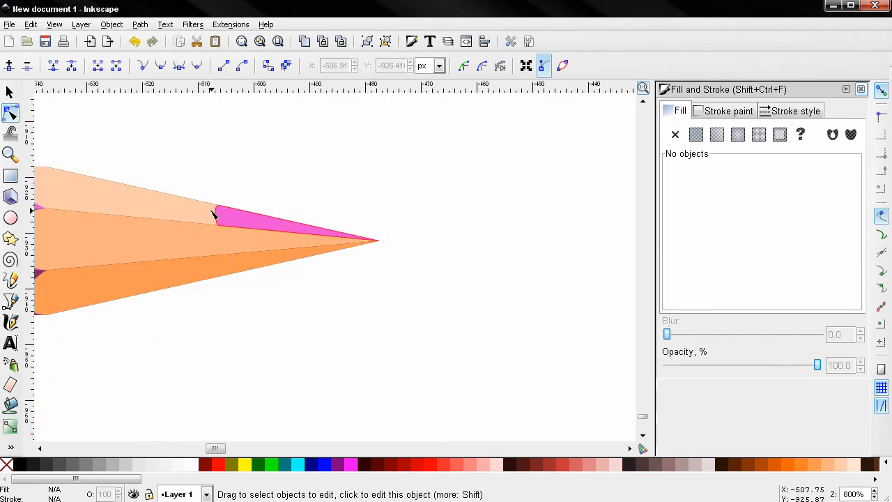
{"action": "left_click_drag", "start_coordinate": [195, 229], "coordinate": [285, 231]}
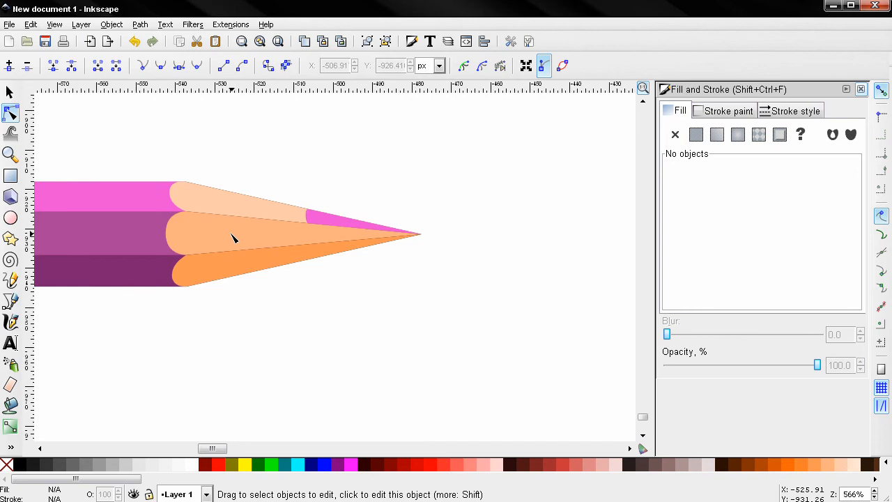
{"action": "scroll", "coordinate": [304, 221], "scroll_direction": "up", "scroll_amount": 5}
{"action": "left_click", "coordinate": [372, 239]}
{"action": "left_click_drag", "start_coordinate": [308, 146], "coordinate": [371, 260]}
{"action": "left_click_drag", "start_coordinate": [359, 180], "coordinate": [400, 189]}
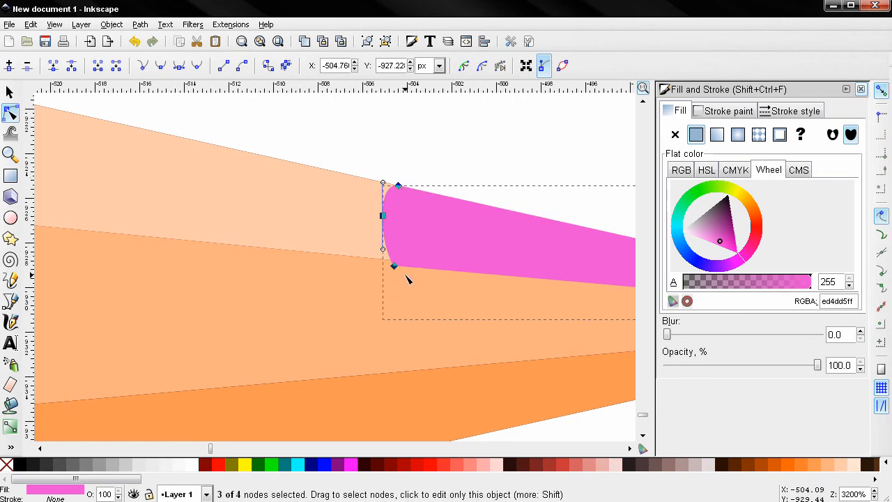
Align the pink lead's lower corner node with the upper facet's lower edge at about X -504.7, Y -928.8 px
{"action": "left_click", "coordinate": [405, 276]}
{"action": "left_click", "coordinate": [394, 266]}
{"action": "left_click", "coordinate": [406, 257]}
{"action": "left_click_drag", "start_coordinate": [397, 269], "coordinate": [396, 263]}
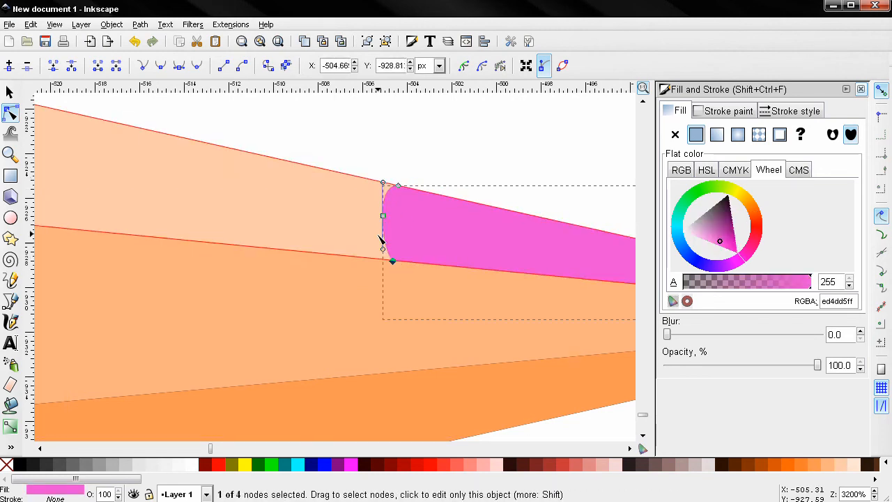
{"action": "left_click", "coordinate": [377, 154]}
Duplicate the middle wood facet for the lead's middle section
{"action": "scroll", "coordinate": [368, 193], "scroll_direction": "down", "scroll_amount": 4, "text": "ctrl"}
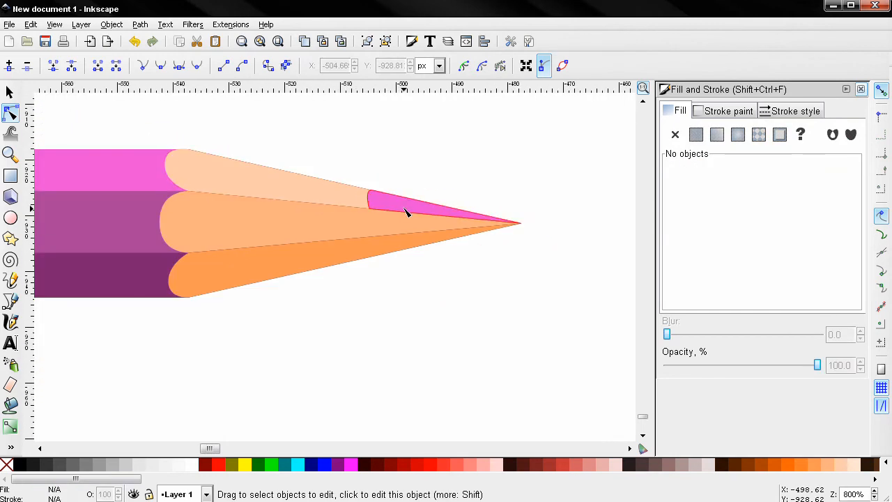
{"action": "scroll", "coordinate": [376, 254], "scroll_direction": "down", "scroll_amount": 2, "text": "ctrl"}
{"action": "left_click", "coordinate": [299, 243]}
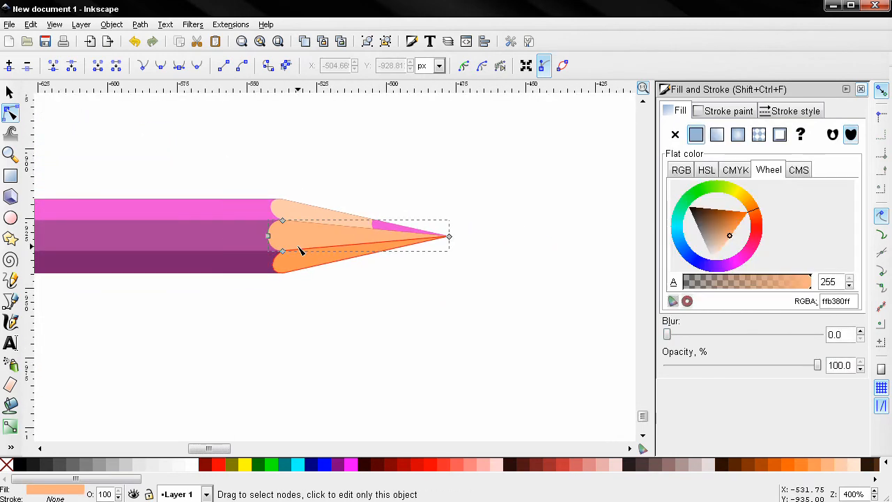
{"action": "left_click", "coordinate": [10, 92]}
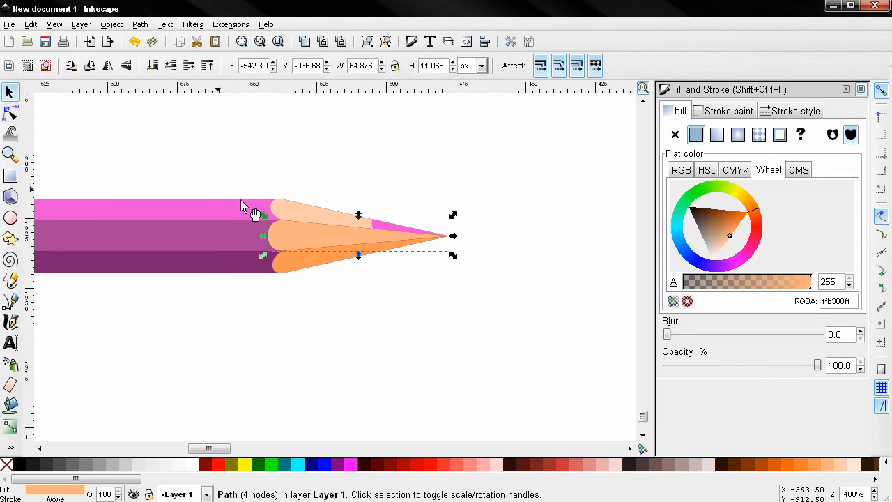
{"action": "left_click", "coordinate": [11, 113]}
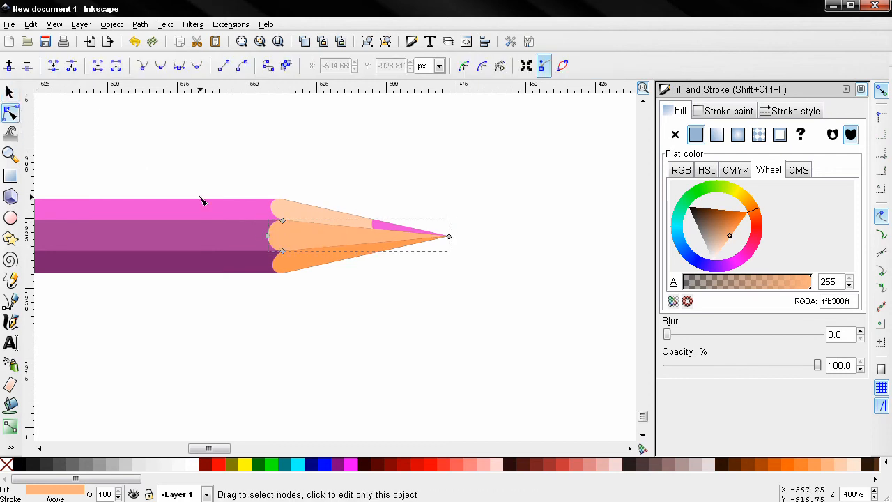
Fill the middle facet's copy with the middle stripe's purple, aa3f99ff
{"action": "left_click", "coordinate": [234, 237]}
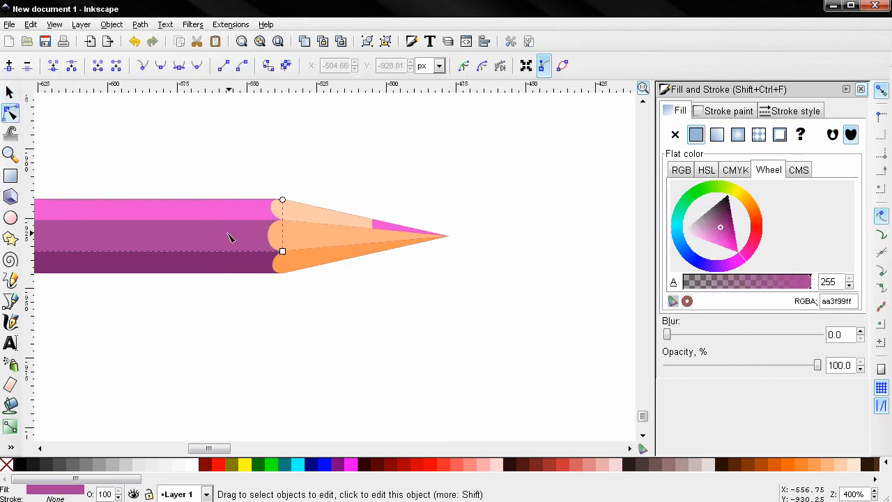
{"action": "double_click", "coordinate": [845, 304]}
{"action": "key", "text": "ctrl+c"}
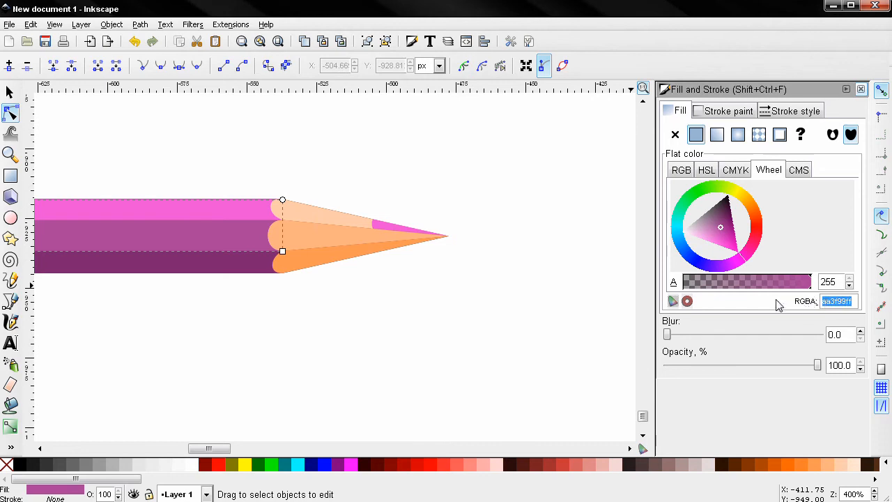
{"action": "left_click", "coordinate": [335, 226]}
{"action": "left_click", "coordinate": [831, 302]}
{"action": "key", "text": "ctrl+v"}
{"action": "key", "text": "Return"}
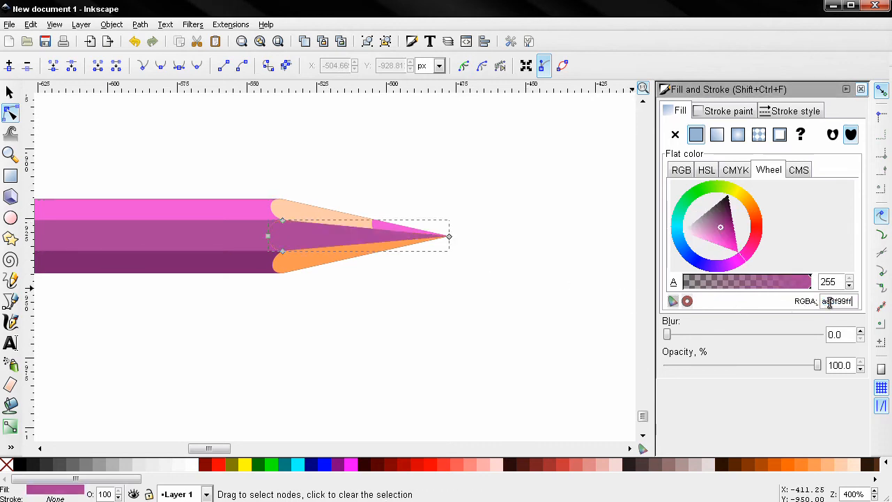
Move the purple copy's three left nodes about 36 px toward the tip and fit its corner nodes to the middle facet's edges
{"action": "left_click_drag", "start_coordinate": [307, 286], "coordinate": [259, 215]}
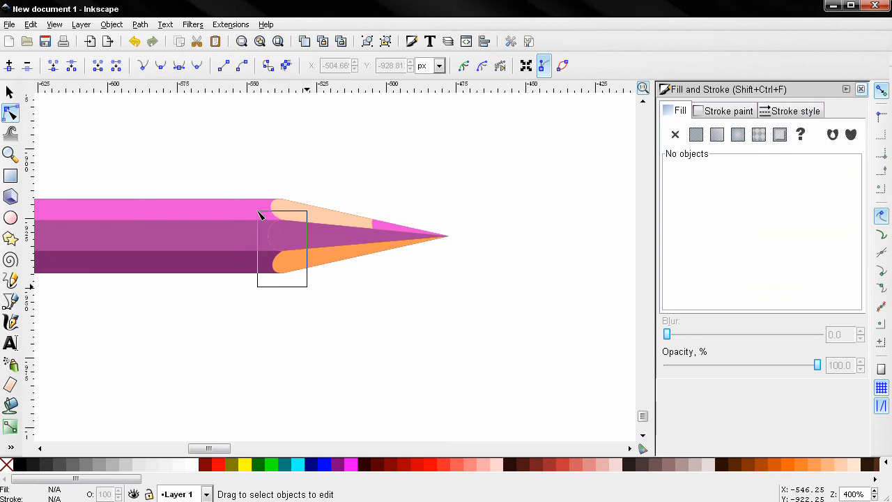
{"action": "left_click", "coordinate": [293, 239]}
{"action": "left_click_drag", "start_coordinate": [324, 286], "coordinate": [324, 286]}
{"action": "left_click_drag", "start_coordinate": [279, 236], "coordinate": [373, 243]}
{"action": "scroll", "coordinate": [373, 243], "scroll_direction": "up", "scroll_amount": 7}
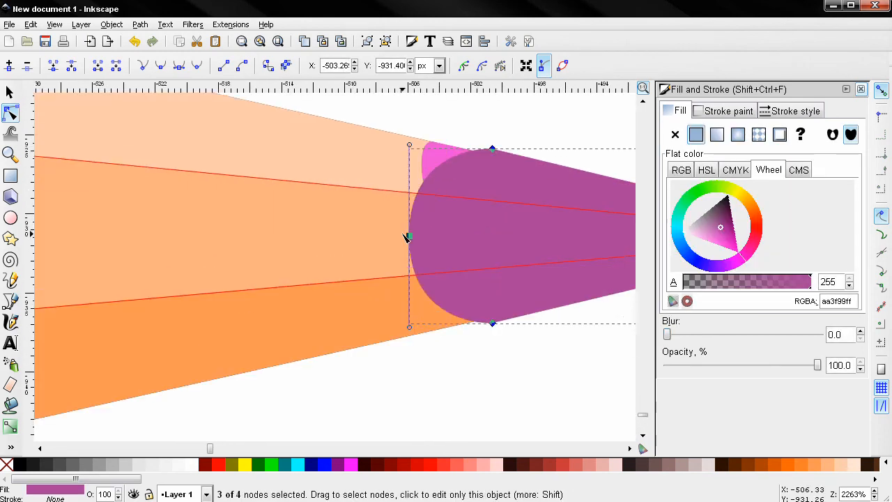
{"action": "left_click_drag", "start_coordinate": [402, 177], "coordinate": [339, 224]}
{"action": "left_click_drag", "start_coordinate": [402, 350], "coordinate": [347, 304]}
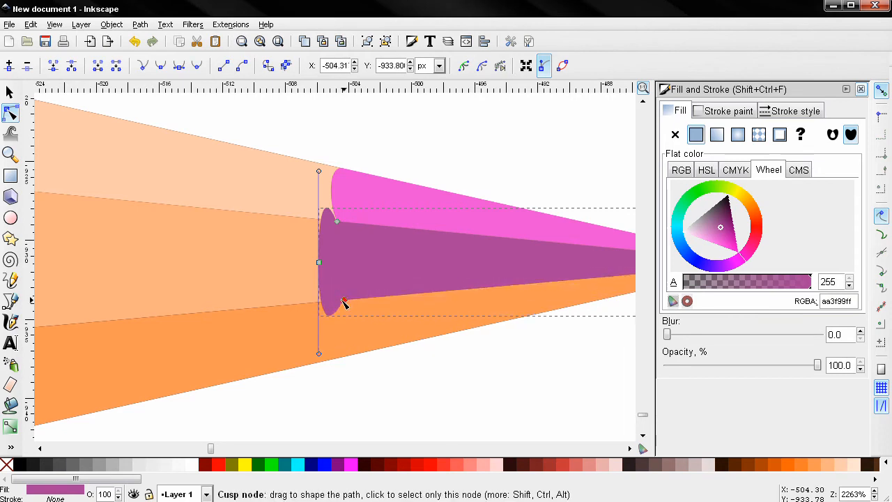
Smooth the purple lead's rounded end by shortening its midpoint handles to about 1.8 px and shifting that node to about X -505.4 px
{"action": "left_click", "coordinate": [319, 263]}
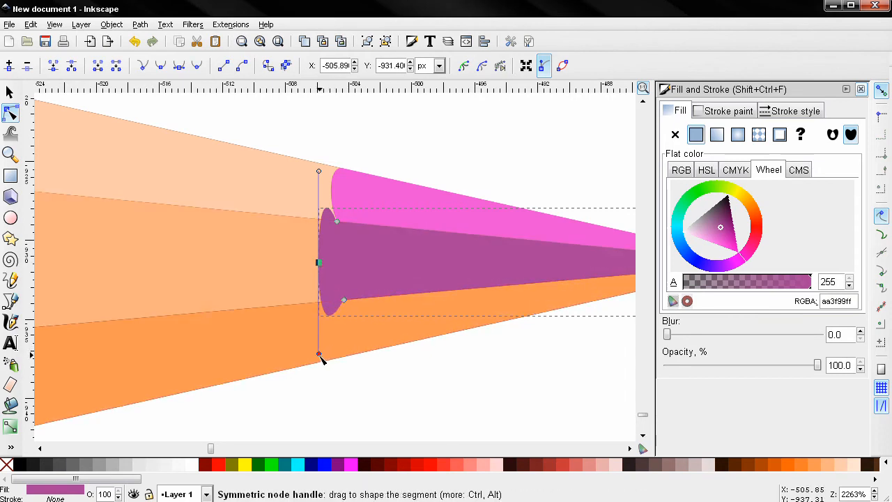
{"action": "left_click_drag", "start_coordinate": [321, 357], "coordinate": [323, 297]}
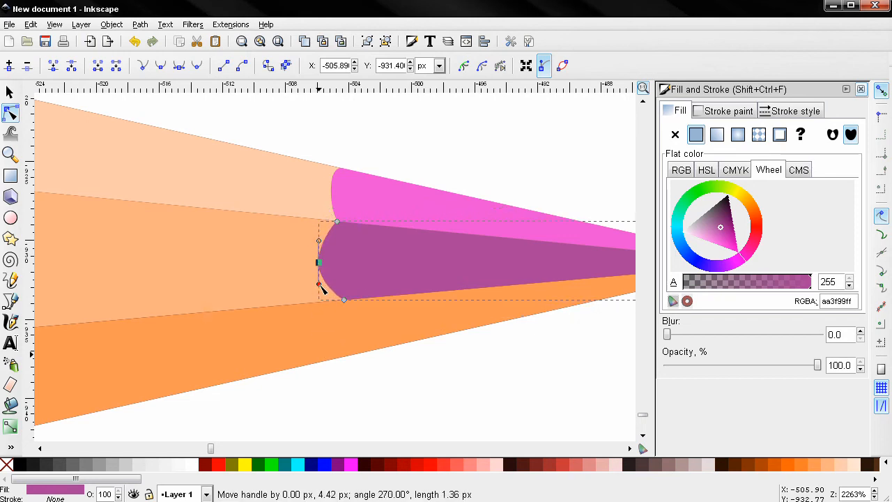
{"action": "left_click_drag", "start_coordinate": [320, 263], "coordinate": [328, 264]}
{"action": "left_click", "coordinate": [391, 388]}
{"action": "left_click", "coordinate": [388, 383]}
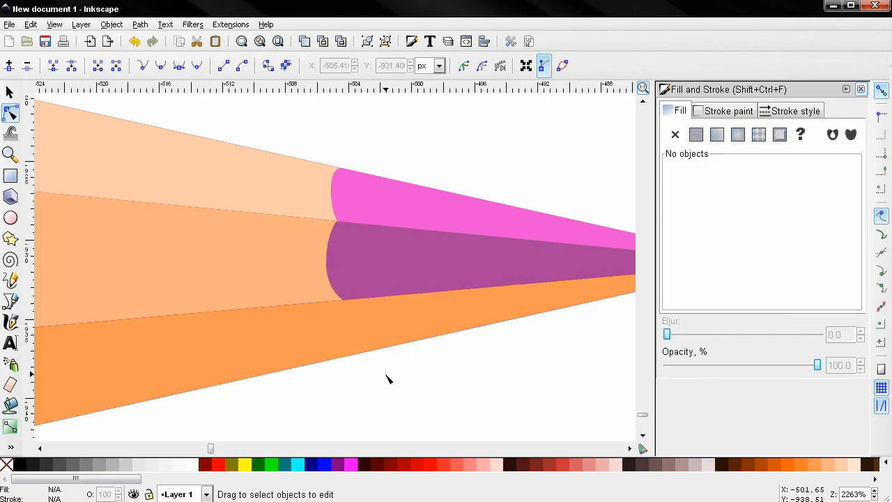
Fine-tune the purple lead's upper corner node to meet the pink lead at about X -504.67, Y -928.78 px
{"action": "left_click", "coordinate": [341, 231]}
{"action": "scroll", "coordinate": [342, 230], "scroll_direction": "up", "scroll_amount": 4}
{"action": "left_click_drag", "start_coordinate": [333, 218], "coordinate": [334, 219]}
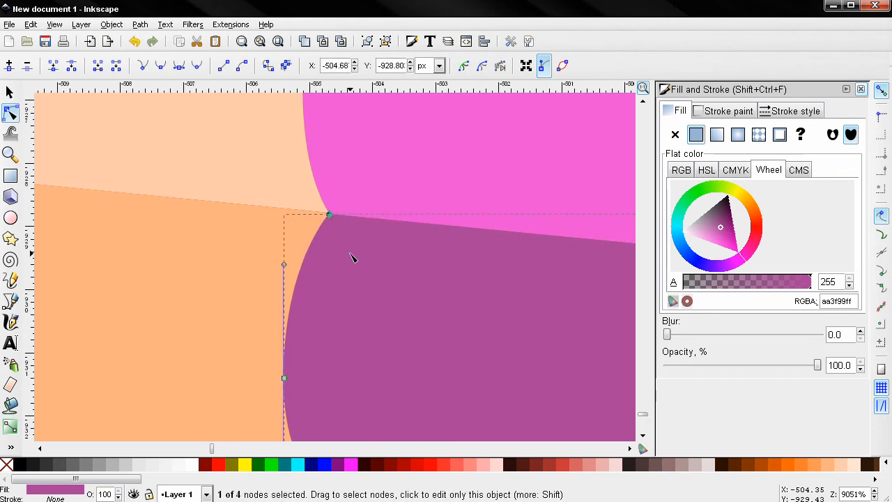
{"action": "left_click", "coordinate": [283, 203]}
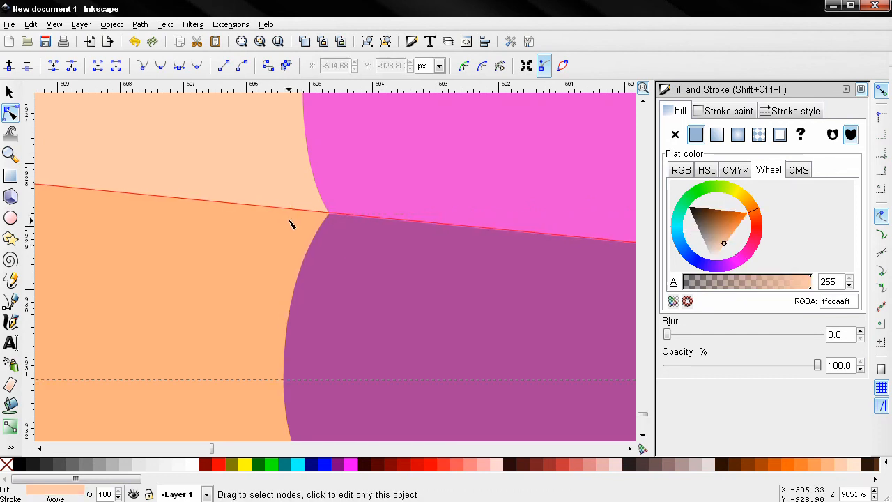
{"action": "left_click", "coordinate": [333, 221]}
{"action": "left_click_drag", "start_coordinate": [332, 220], "coordinate": [333, 218]}
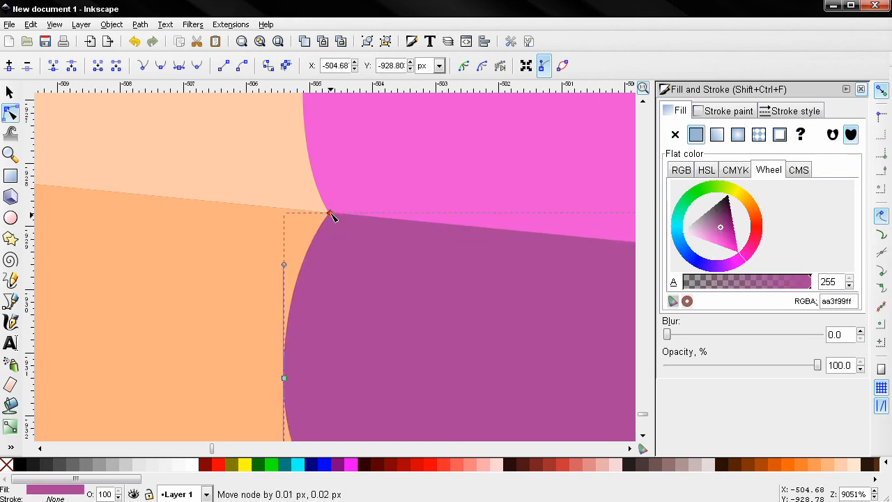
{"action": "left_click", "coordinate": [300, 196]}
{"action": "scroll", "coordinate": [291, 244], "scroll_direction": "down", "scroll_amount": 6}
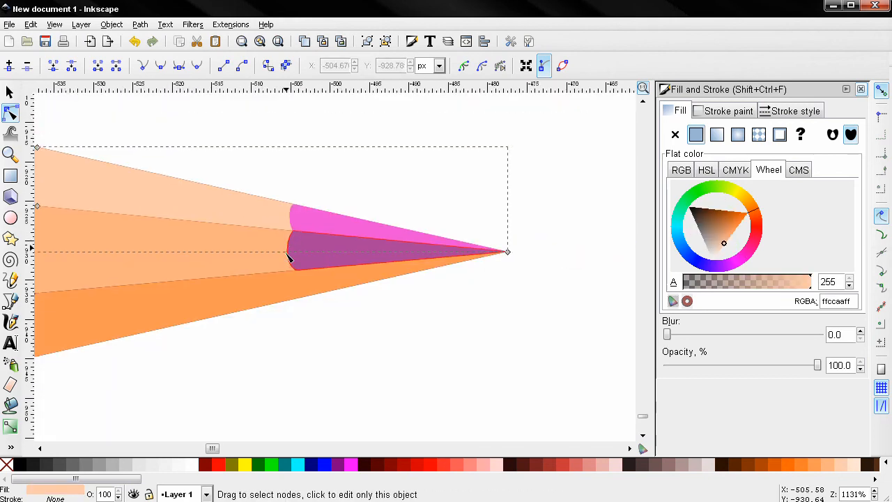
{"action": "left_click", "coordinate": [323, 329]}
Duplicate the lowest wood facet and fill the copy with the darkest body stripe's purple, 7e236fff
{"action": "scroll", "coordinate": [348, 317], "scroll_direction": "down", "scroll_amount": 2}
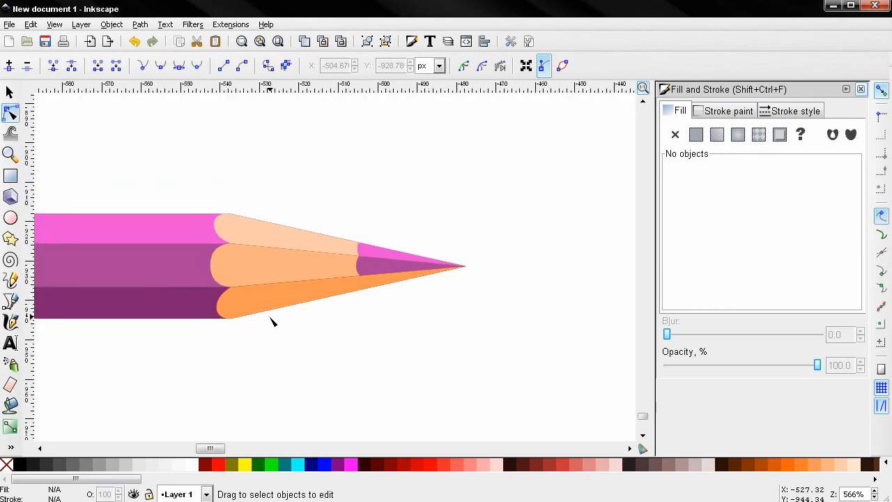
{"action": "left_click", "coordinate": [273, 307]}
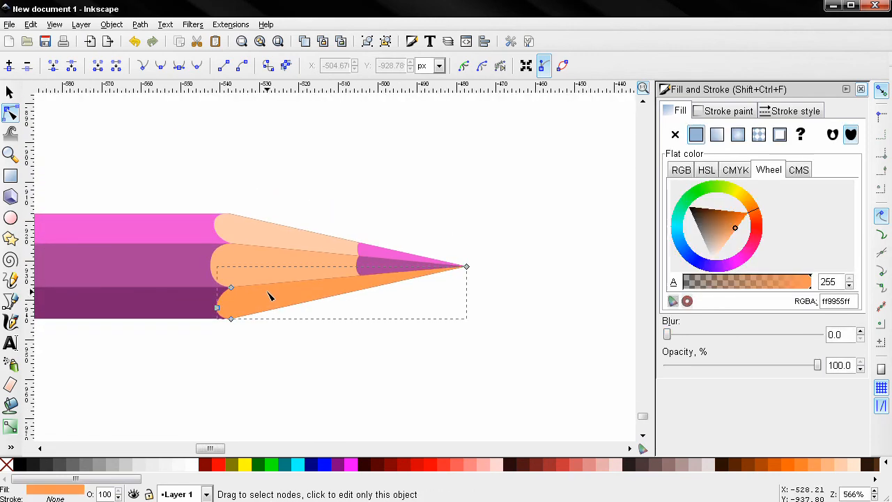
{"action": "left_click", "coordinate": [175, 312]}
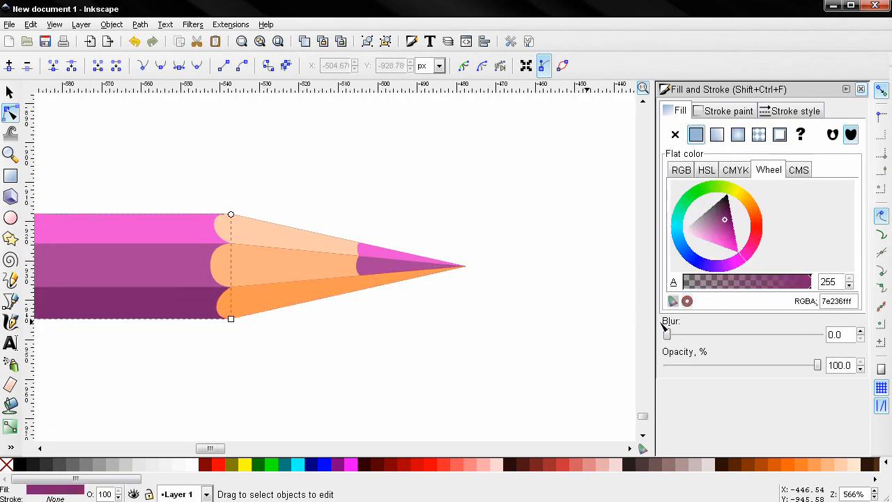
{"action": "left_click_drag", "start_coordinate": [830, 301], "coordinate": [838, 301]}
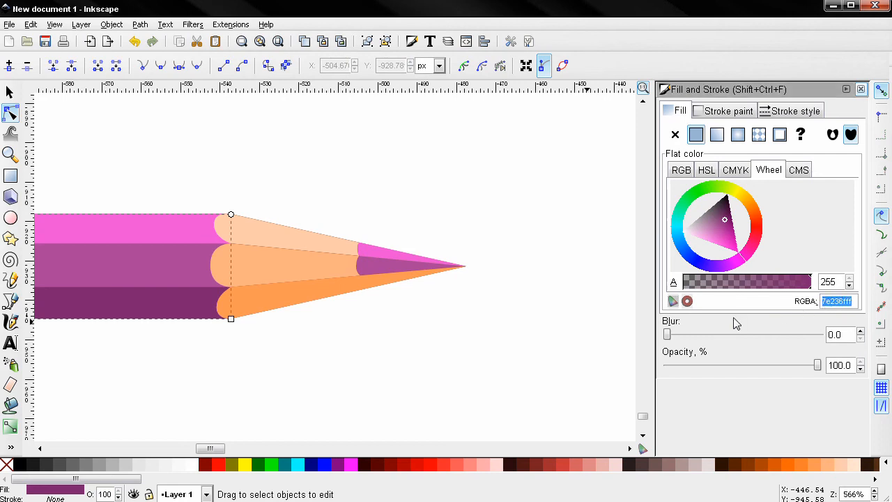
{"action": "left_click", "coordinate": [386, 296]}
{"action": "left_click_drag", "start_coordinate": [852, 302], "coordinate": [846, 303]}
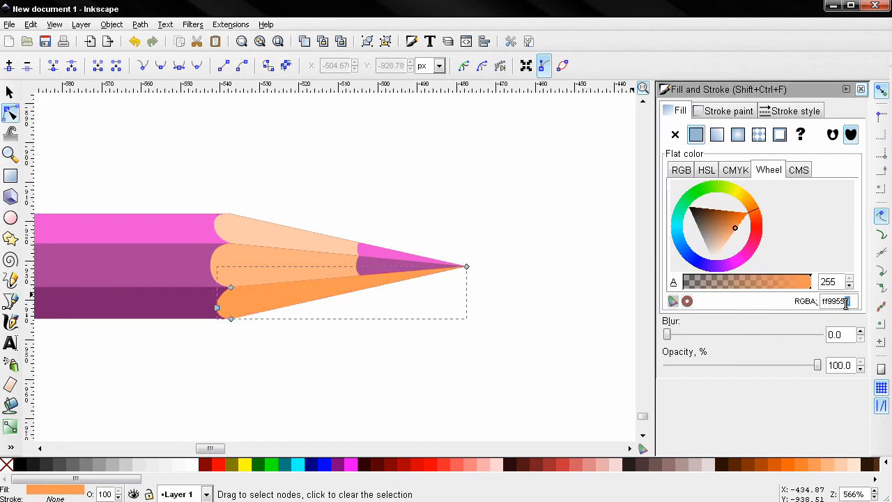
{"action": "type", "text": "7e236fff"}
{"action": "key", "text": "Return"}
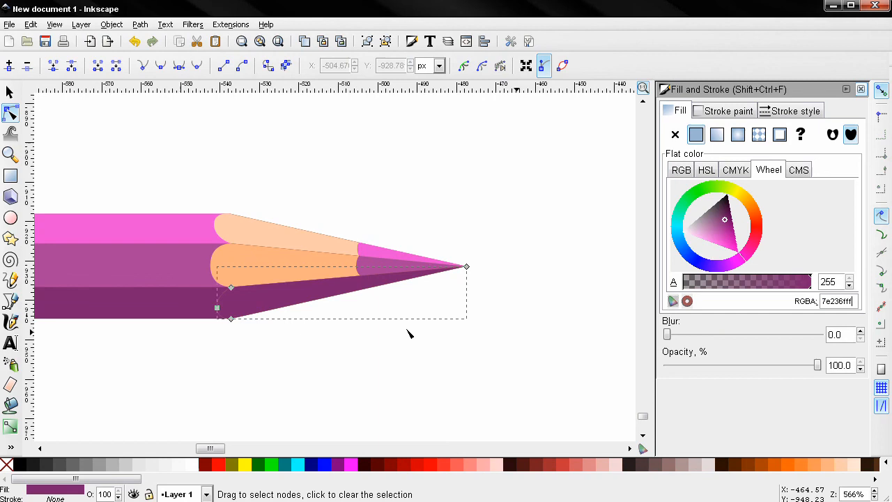
Move the dark purple copy's three left nodes about 35 px toward the pencil tip
{"action": "left_click", "coordinate": [245, 356]}
{"action": "left_click", "coordinate": [233, 298]}
{"action": "left_click_drag", "start_coordinate": [267, 356], "coordinate": [200, 279]}
{"action": "left_click_drag", "start_coordinate": [218, 310], "coordinate": [355, 294]}
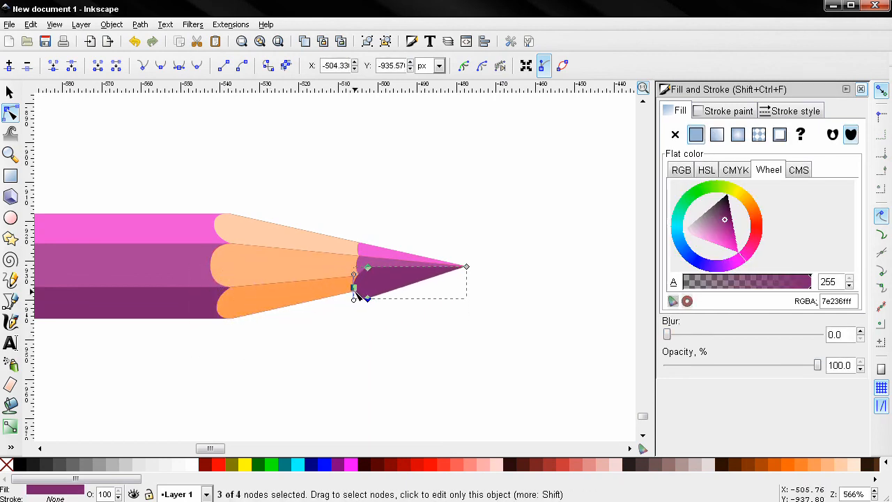
Fit the dark purple lead's corner nodes to the lowest facet's edges, at about X -504.37, Y -933.78 and X -503.87, Y -937.33 px
{"action": "scroll", "coordinate": [356, 294], "scroll_direction": "up", "scroll_amount": 5}
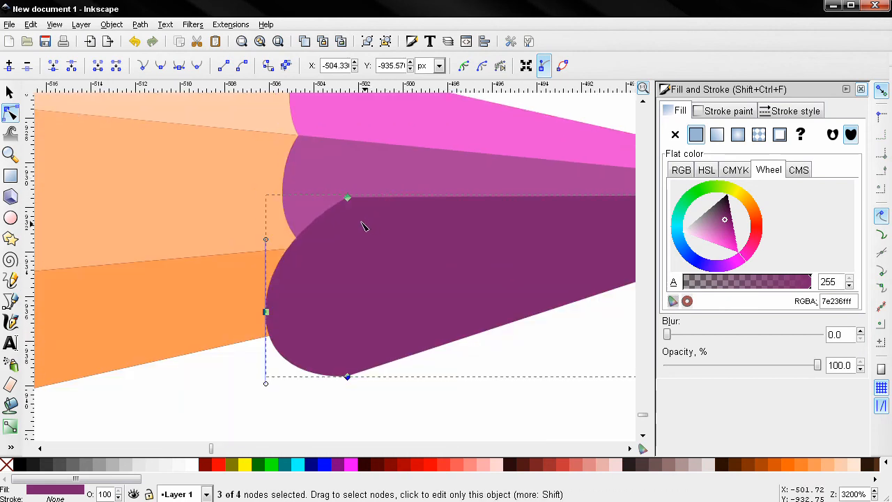
{"action": "left_click_drag", "start_coordinate": [347, 198], "coordinate": [307, 251]}
{"action": "key", "text": "ctrl+z"}
{"action": "left_click", "coordinate": [350, 201]}
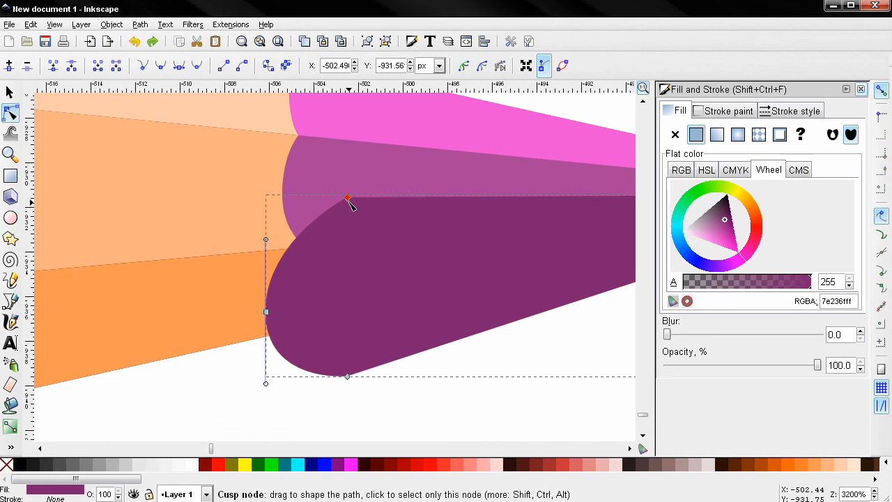
{"action": "left_click_drag", "start_coordinate": [350, 201], "coordinate": [309, 252]}
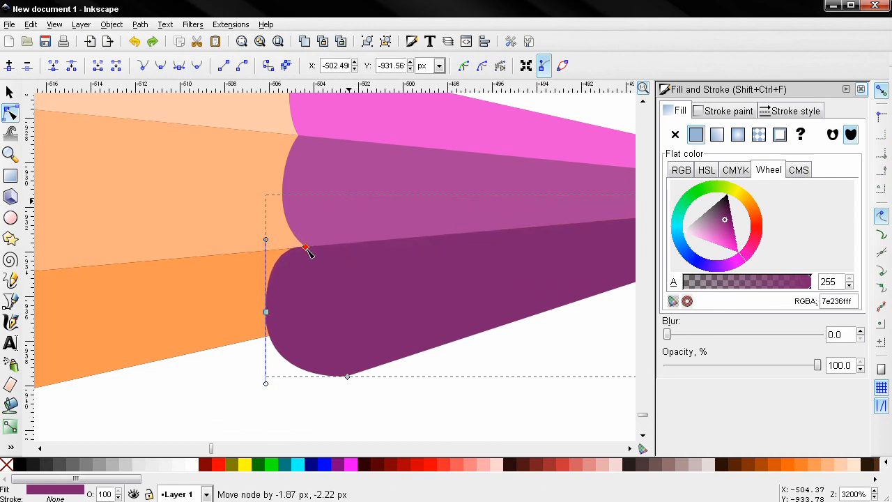
{"action": "left_click_drag", "start_coordinate": [347, 377], "coordinate": [318, 327]}
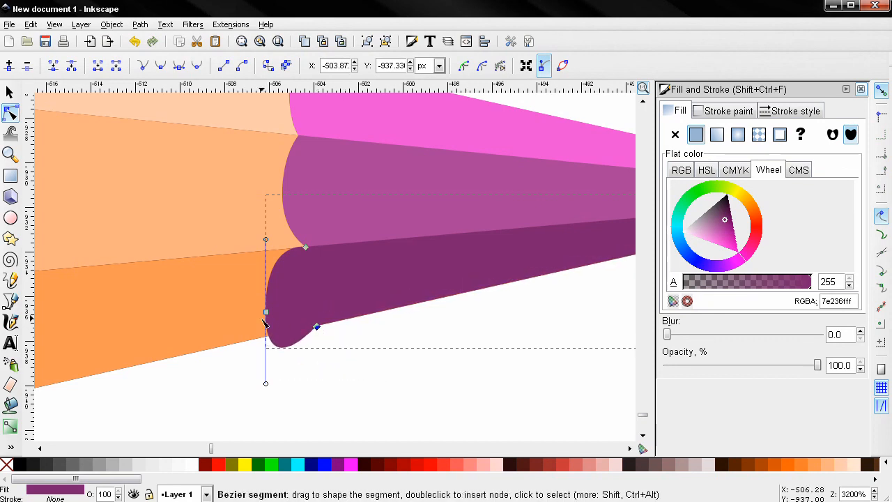
Round the dark purple lead's left end by shortening its midpoint handles and moving that node to about X -504.75, Y -935.89 px
{"action": "left_click_drag", "start_coordinate": [268, 313], "coordinate": [283, 294]}
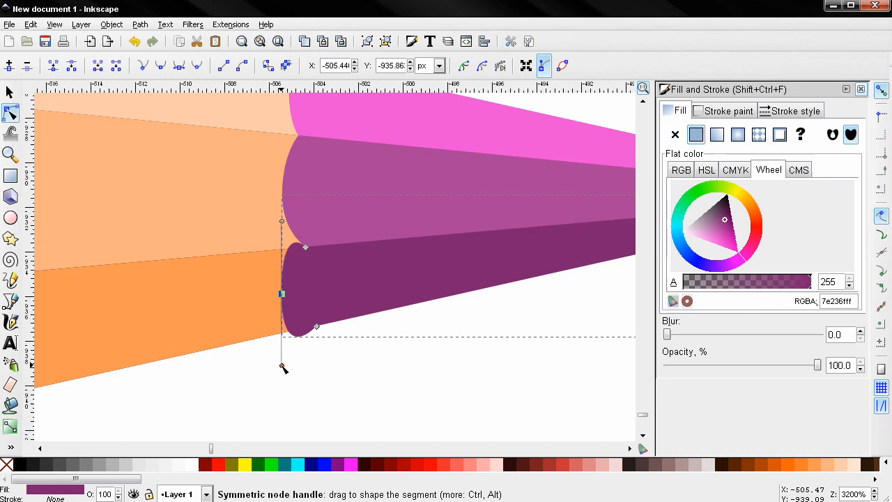
{"action": "left_click_drag", "start_coordinate": [282, 350], "coordinate": [299, 296]}
{"action": "left_click", "coordinate": [343, 354]}
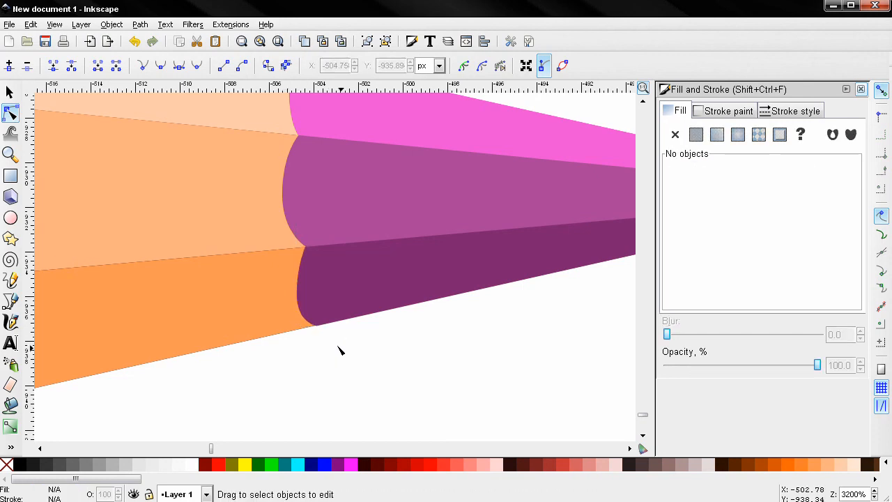
Examine the three-tone lead joints up close and the whole pencil from tip to blunt end
{"action": "scroll", "coordinate": [295, 253], "scroll_direction": "up", "scroll_amount": 2}
{"action": "scroll", "coordinate": [297, 255], "scroll_direction": "down", "scroll_amount": 2}
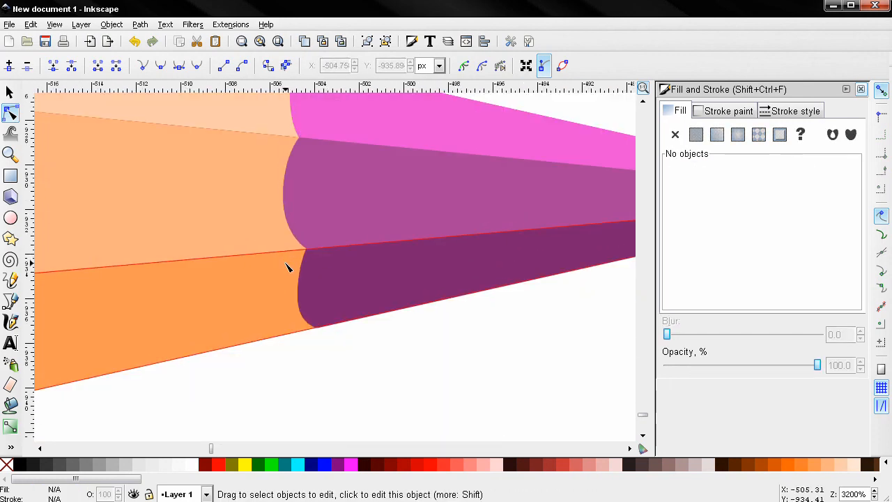
{"action": "scroll", "coordinate": [286, 269], "scroll_direction": "down", "scroll_amount": 8}
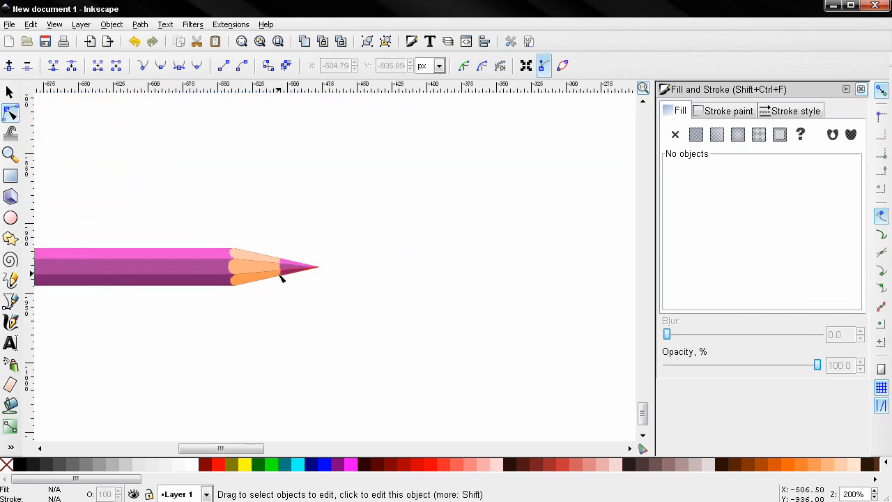
{"action": "scroll", "coordinate": [281, 278], "scroll_direction": "left", "scroll_amount": 5}
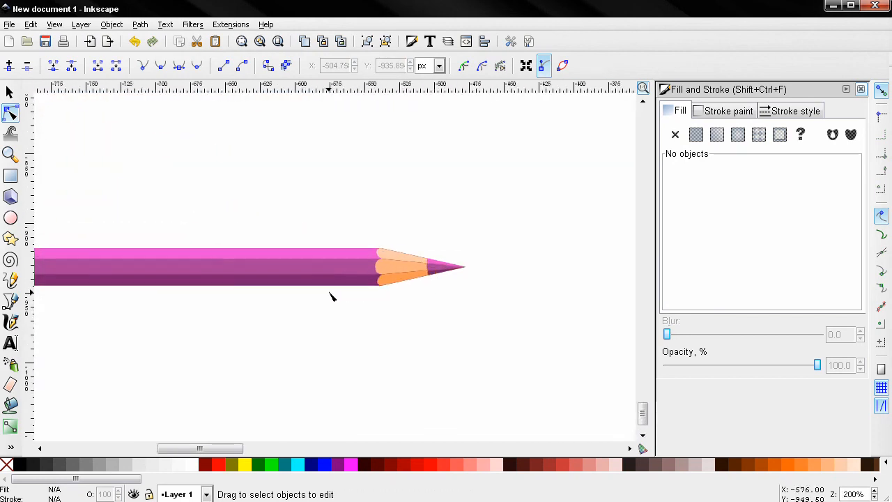
{"action": "scroll", "coordinate": [332, 298], "scroll_direction": "left", "scroll_amount": 4}
{"action": "scroll", "coordinate": [388, 295], "scroll_direction": "right", "scroll_amount": 2}
{"action": "scroll", "coordinate": [382, 296], "scroll_direction": "down", "scroll_amount": 2}
{"action": "left_click_drag", "start_coordinate": [327, 284], "coordinate": [366, 276]}
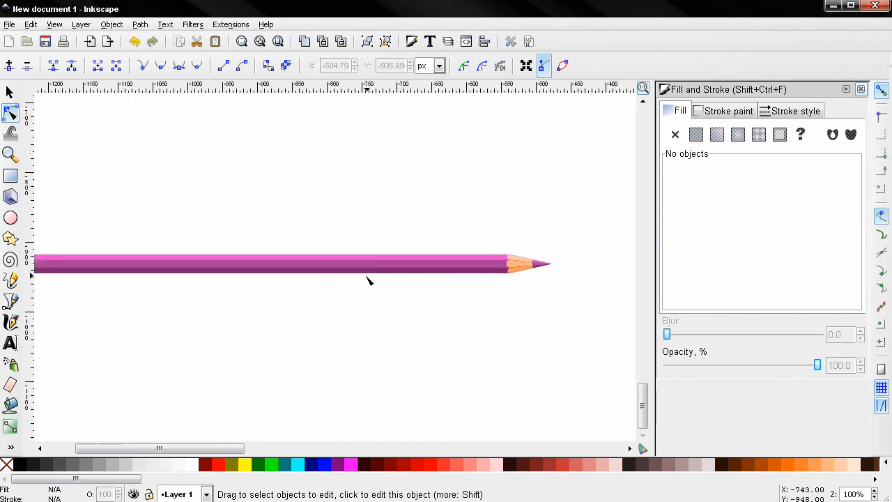
{"action": "scroll", "coordinate": [355, 275], "scroll_direction": "left", "scroll_amount": 2}
{"action": "scroll", "coordinate": [381, 264], "scroll_direction": "down", "scroll_amount": 1}
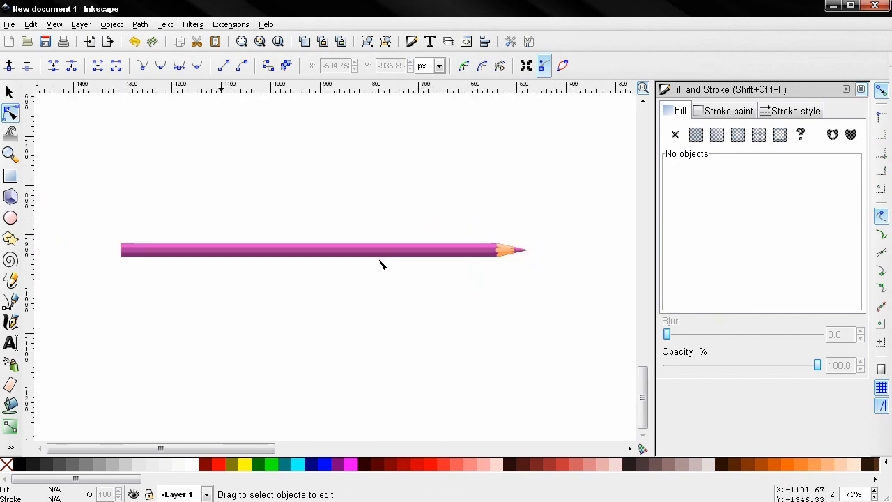